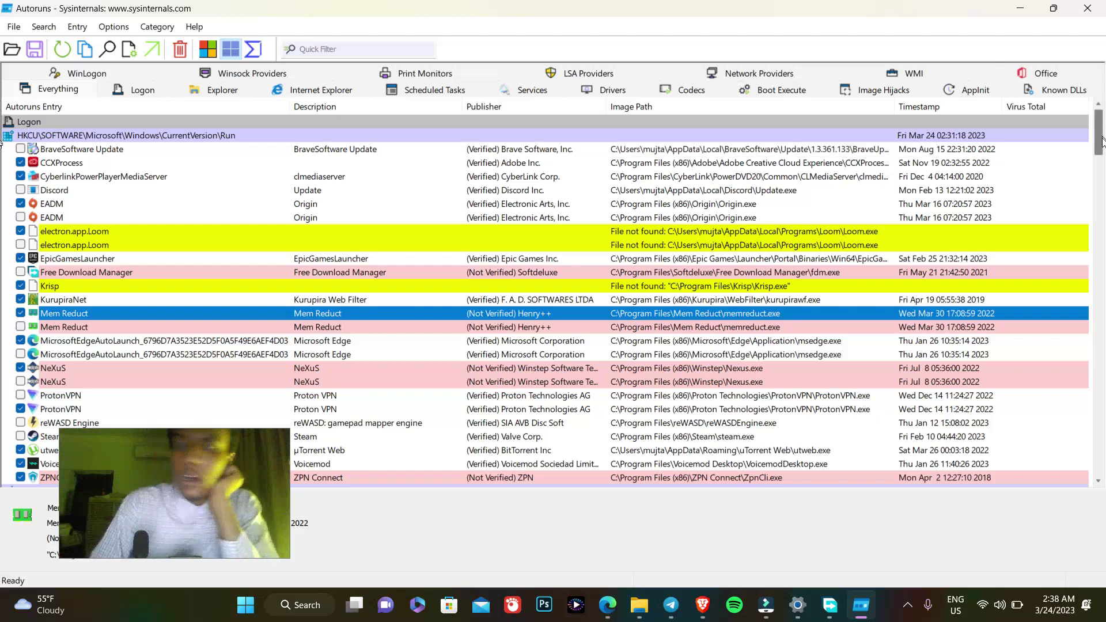
Uncheck EpicGamesLauncher at logon, then bring up the context menu for the missing Krisp entry.
{"action": "left_click_drag", "start_coordinate": [1101, 141], "coordinate": [1100, 109]}
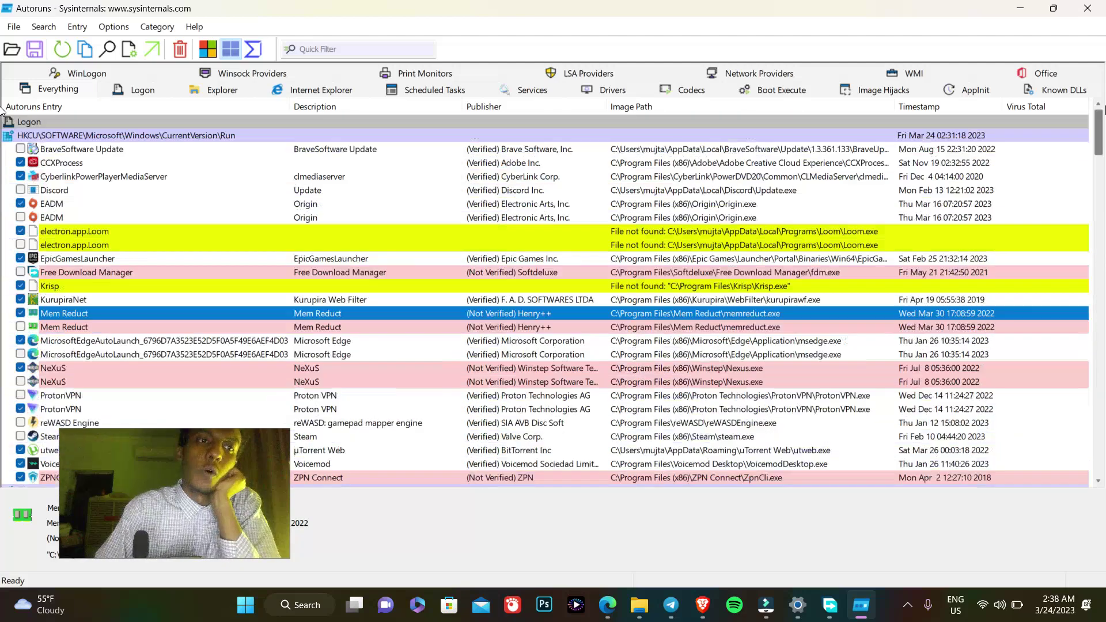
{"action": "left_click", "coordinate": [21, 258]}
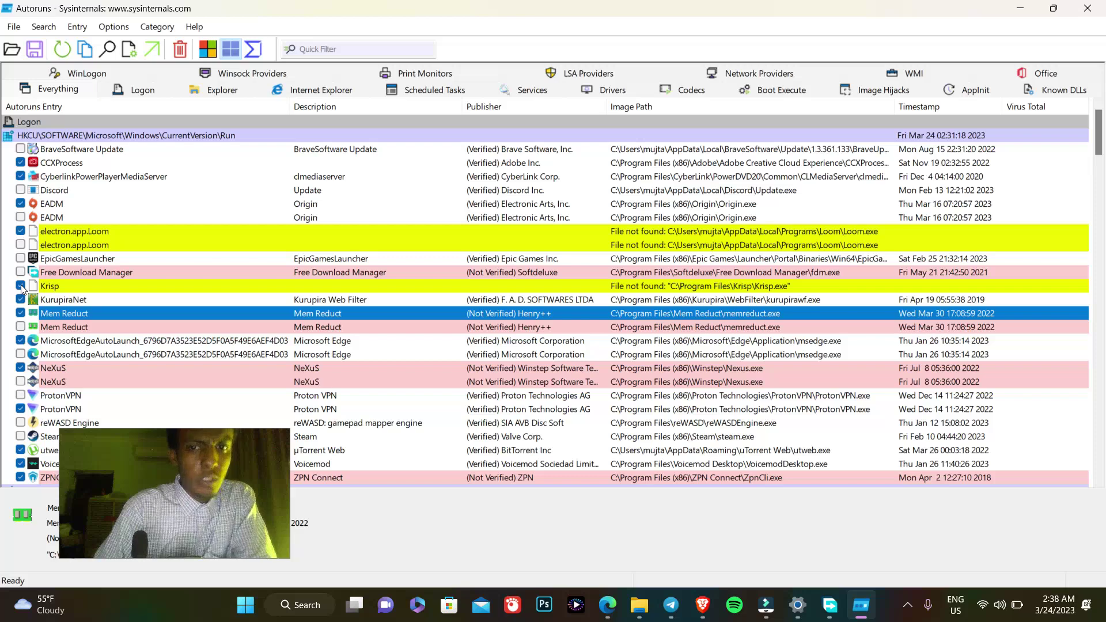
{"action": "left_click", "coordinate": [53, 288]}
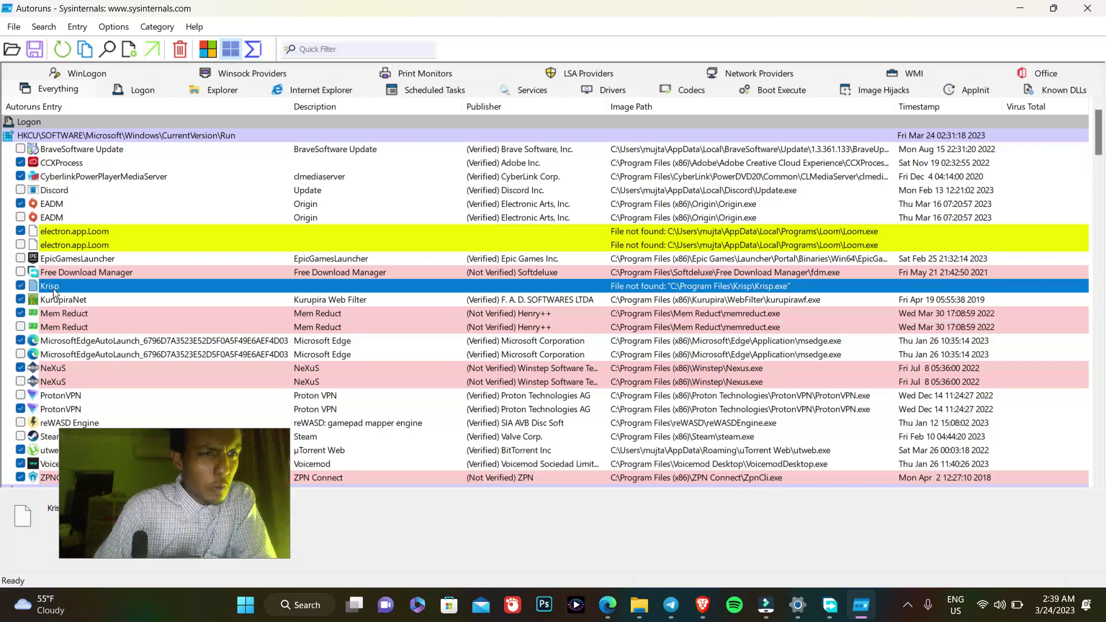
{"action": "right_click", "coordinate": [53, 289]}
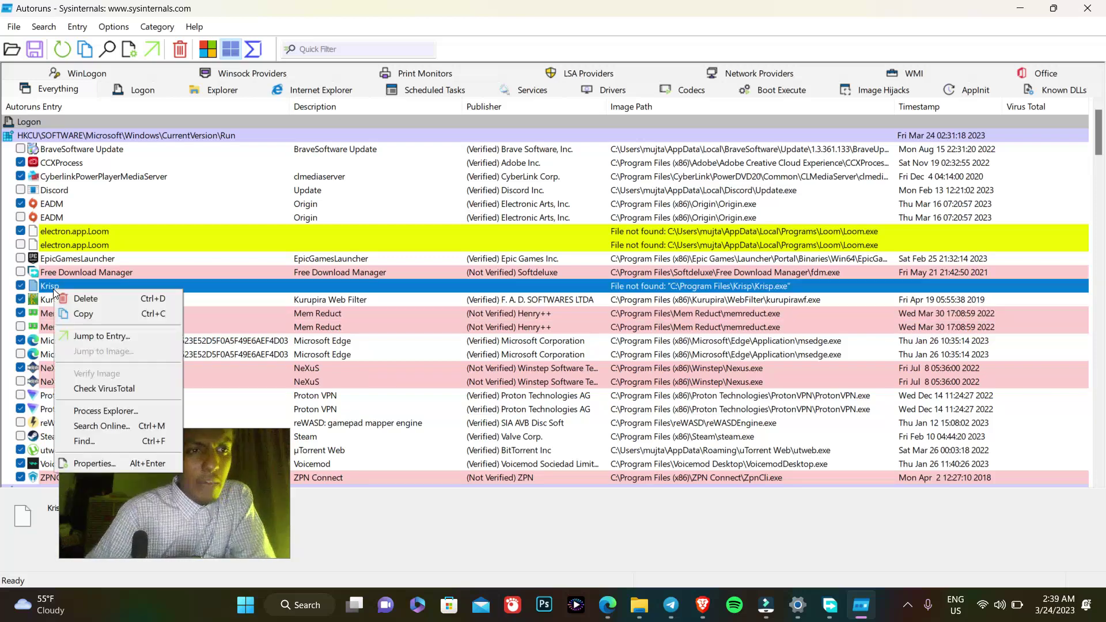
Search Google for 'File not found: Krisp.exe', skim the results, then minimize Brave.
{"action": "left_click", "coordinate": [123, 423]}
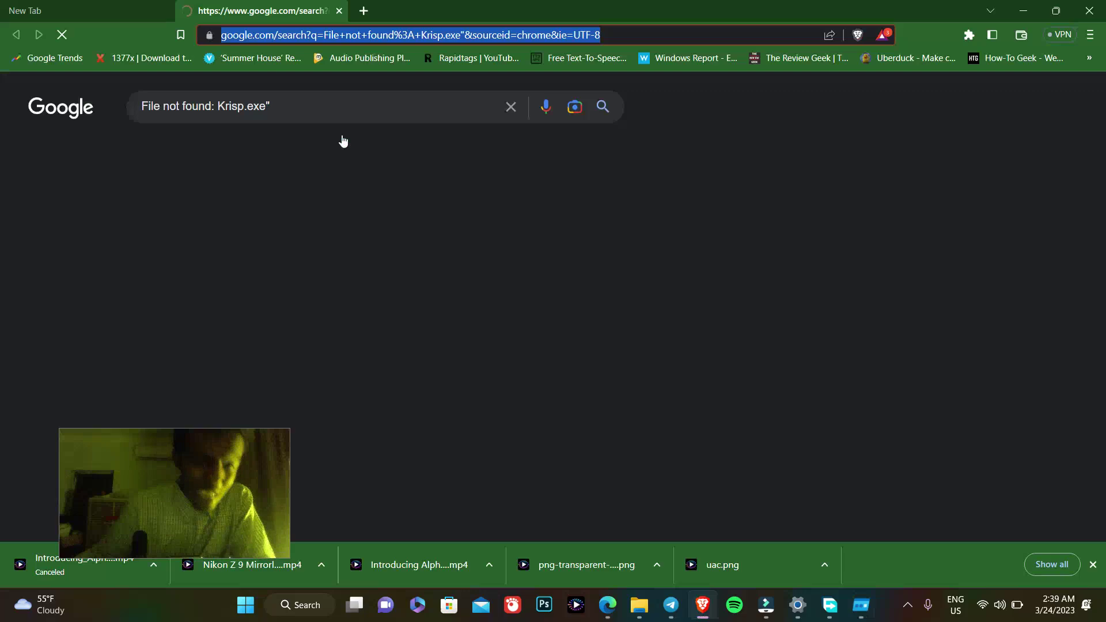
{"action": "scroll", "coordinate": [162, 182], "scroll_direction": "down", "scroll_amount": 1}
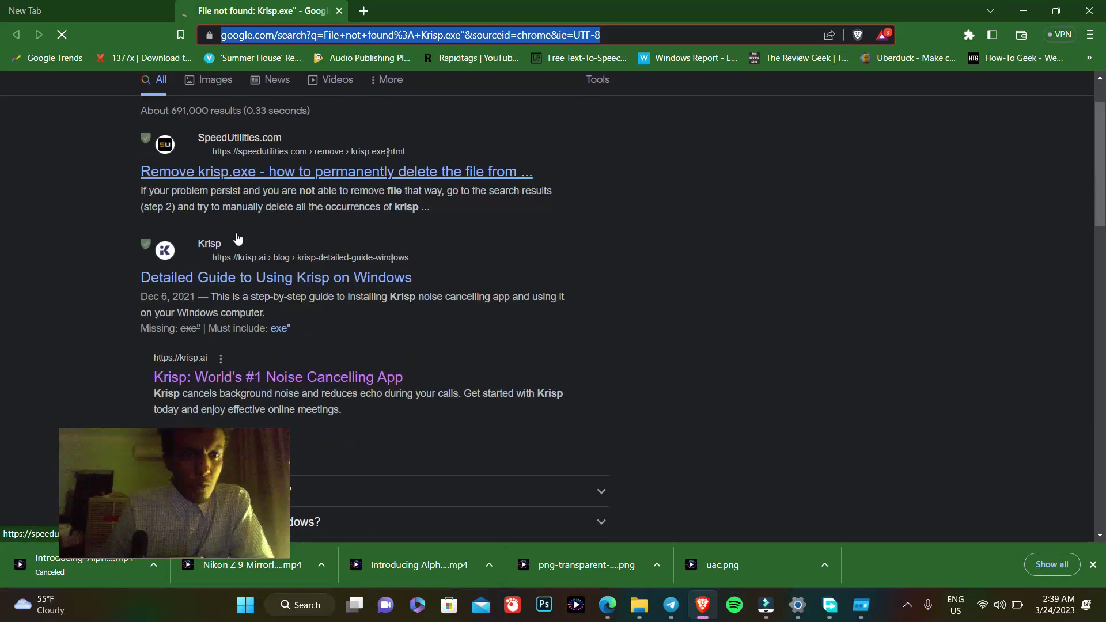
{"action": "scroll", "coordinate": [167, 190], "scroll_direction": "up", "scroll_amount": 1}
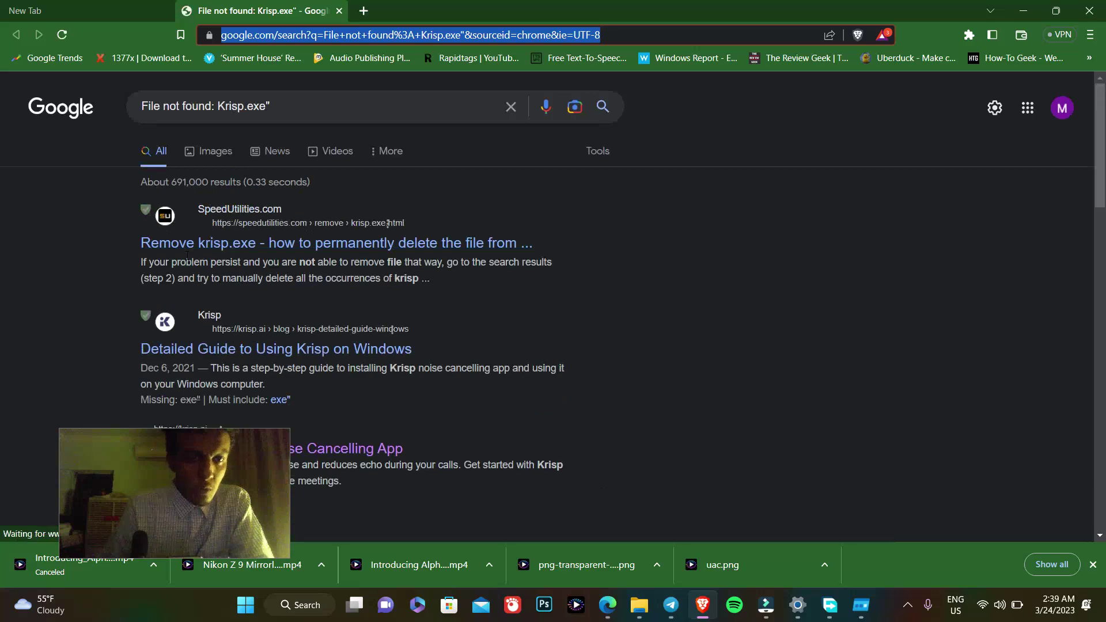
{"action": "scroll", "coordinate": [174, 218], "scroll_direction": "down", "scroll_amount": 1}
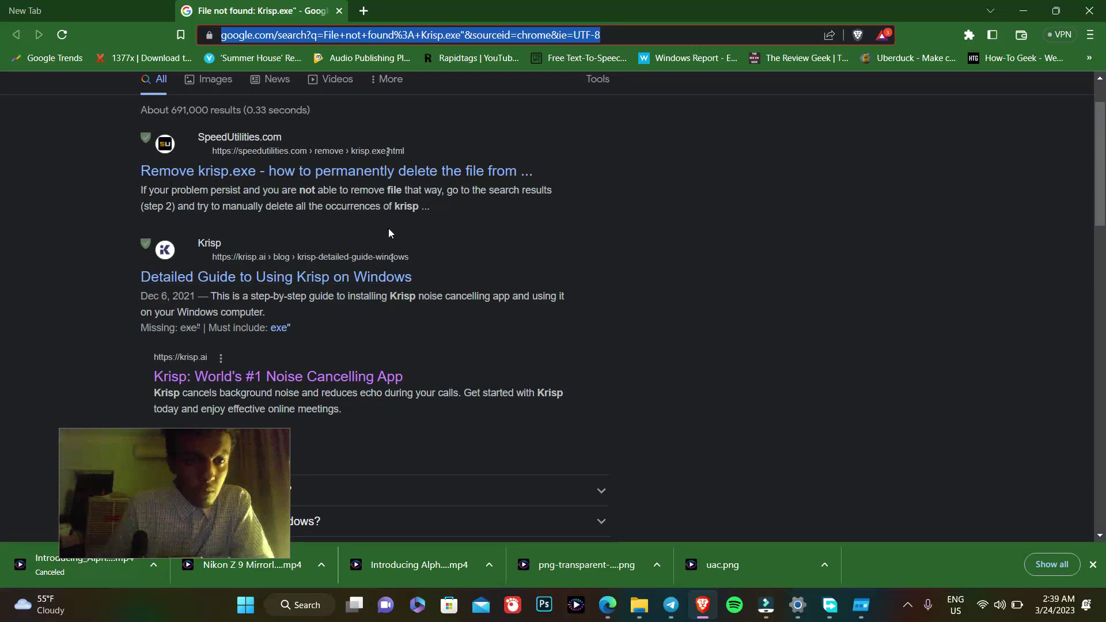
{"action": "scroll", "coordinate": [254, 358], "scroll_direction": "down", "scroll_amount": 1}
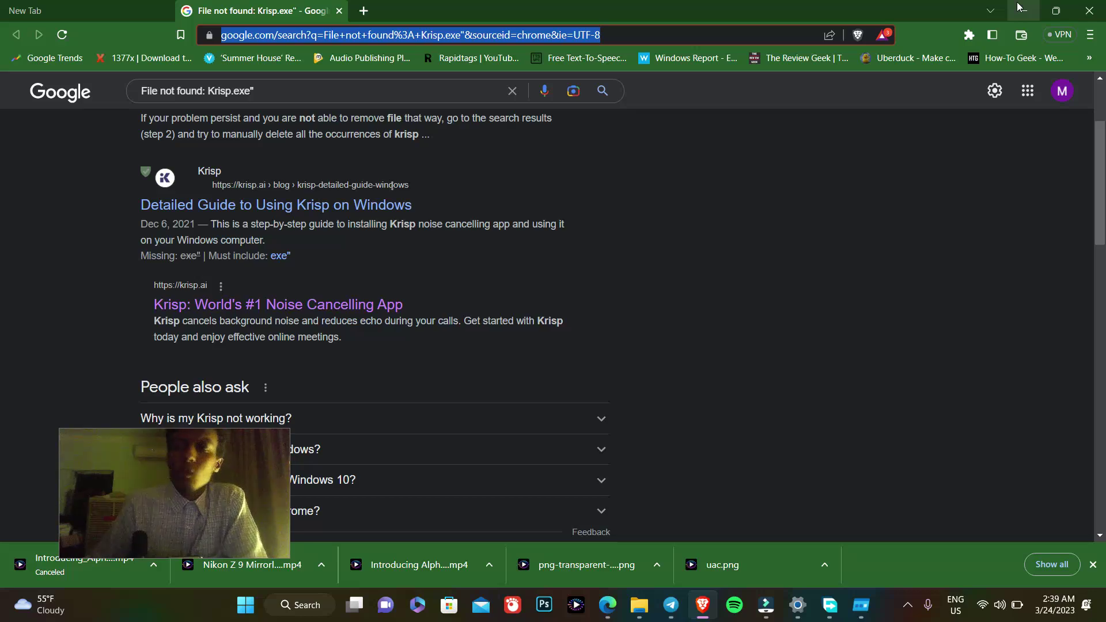
{"action": "left_click", "coordinate": [1019, 10]}
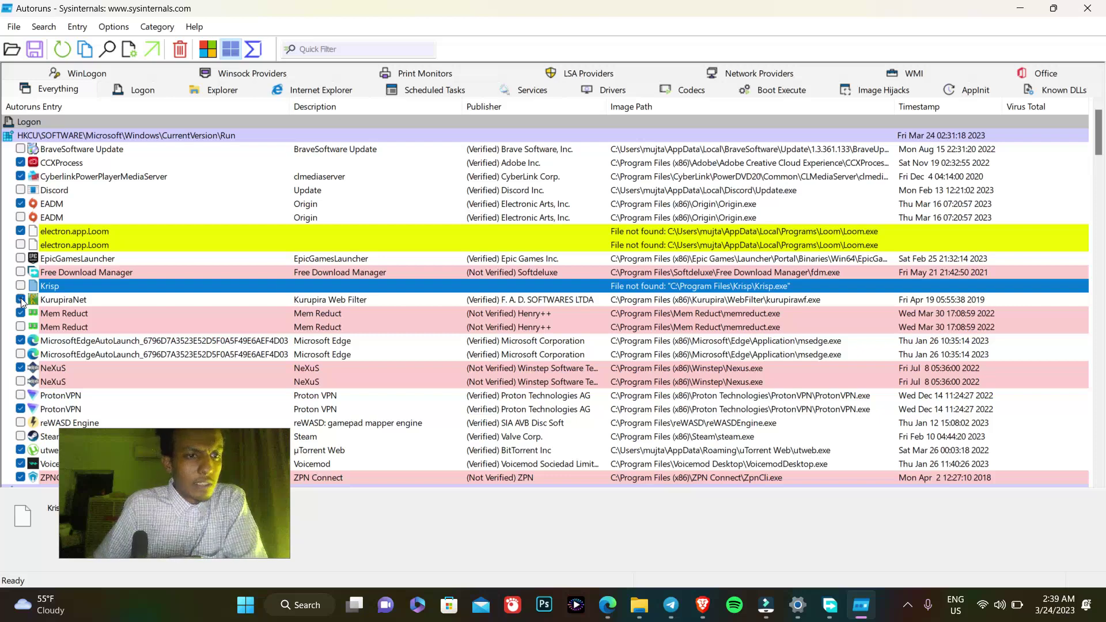
Disable KurupiraNet, view Mem Reduct's details (290 K, version 3.4), then restore down the window.
{"action": "left_click", "coordinate": [86, 300]}
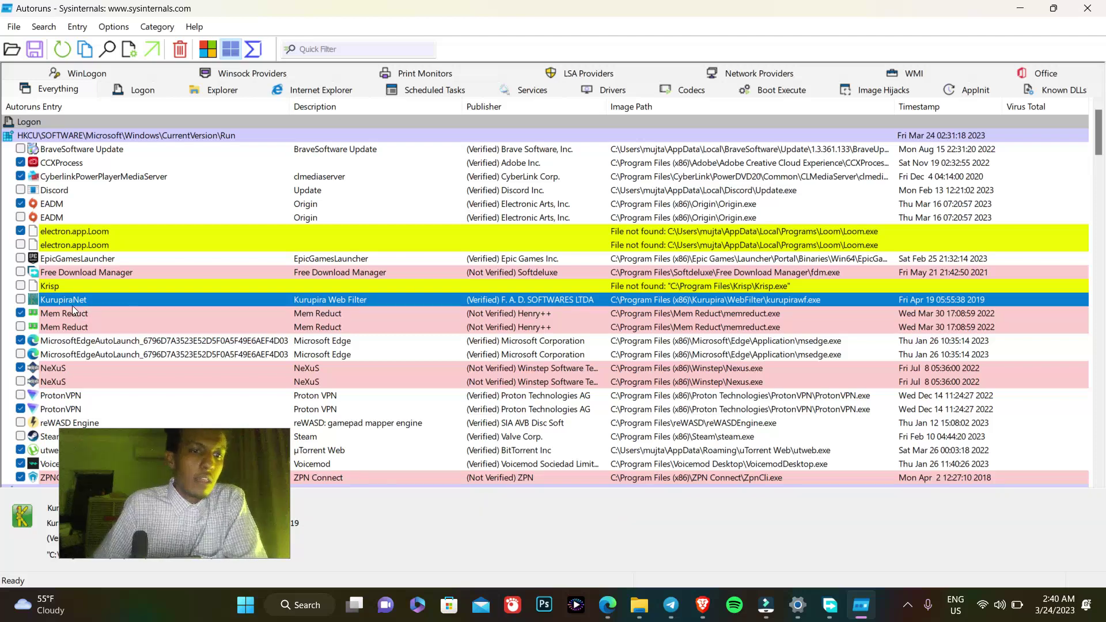
{"action": "left_click", "coordinate": [57, 310]}
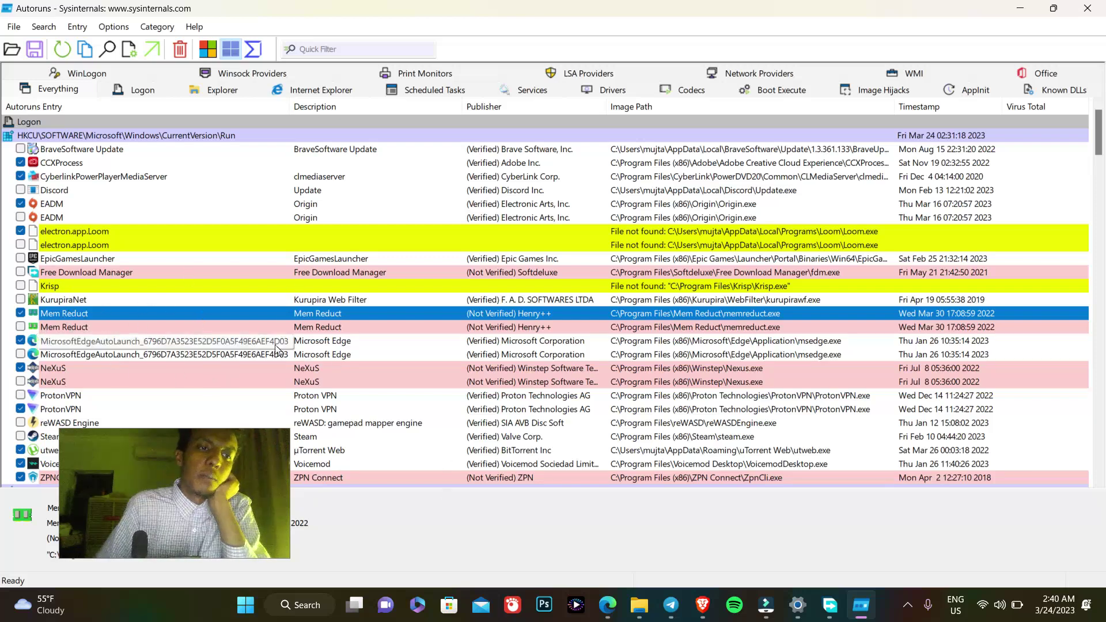
{"action": "scroll", "coordinate": [95, 312], "scroll_direction": "down", "scroll_amount": 1}
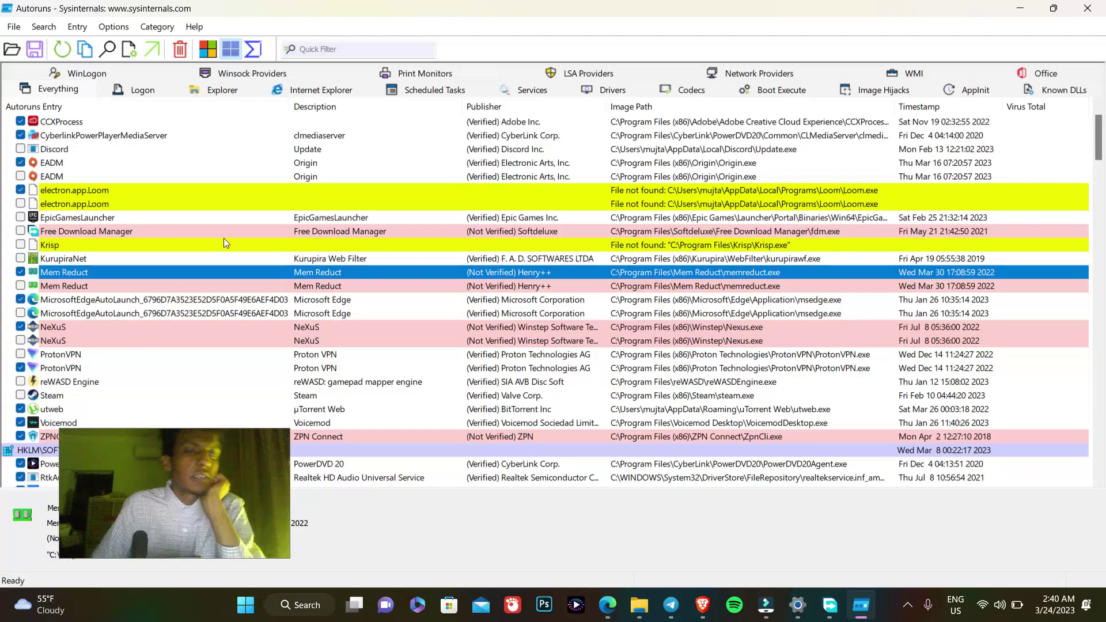
{"action": "scroll", "coordinate": [132, 288], "scroll_direction": "down", "scroll_amount": 1}
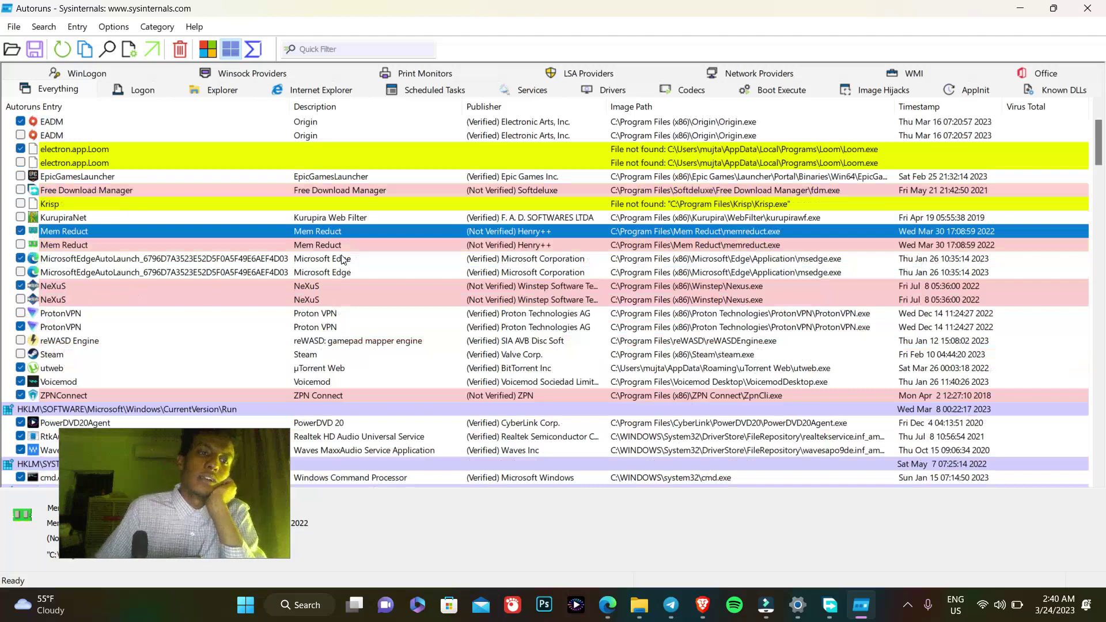
{"action": "left_click", "coordinate": [1054, 8]}
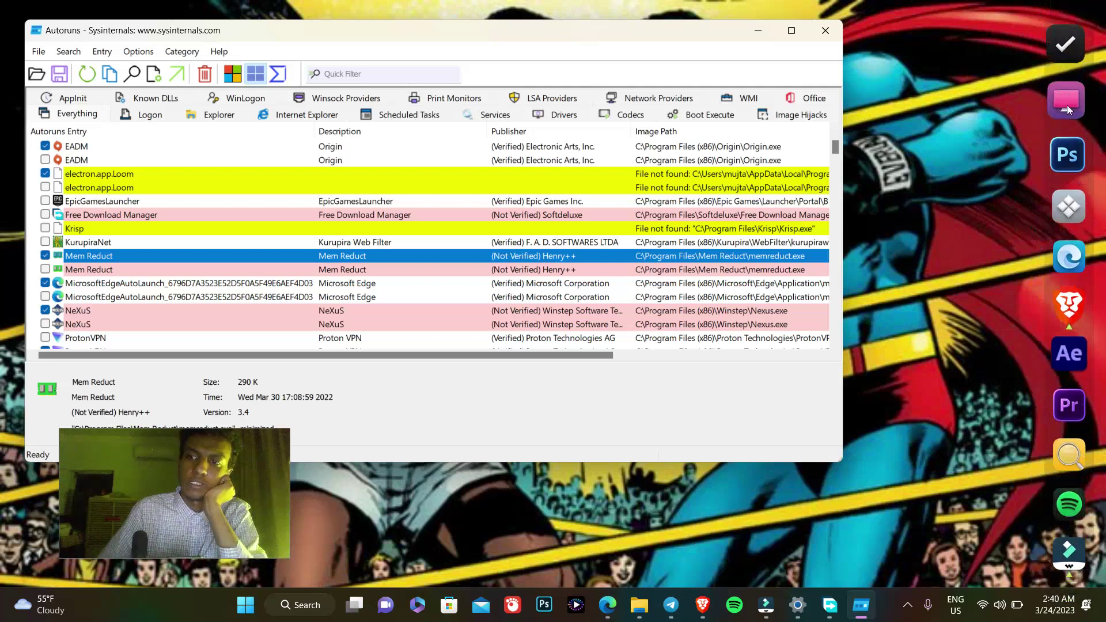
Maximize Autoruns and uncheck the second ProtonVPN, Voicemod and ZPNConnect logon entries.
{"action": "left_click", "coordinate": [791, 30]}
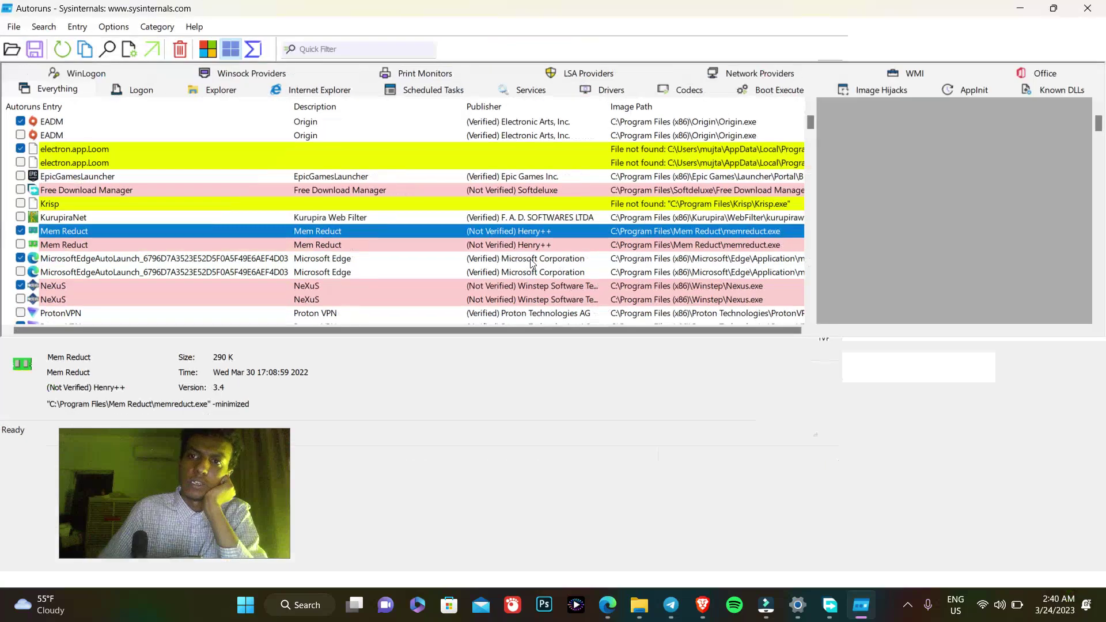
{"action": "scroll", "coordinate": [265, 311], "scroll_direction": "down", "scroll_amount": 1}
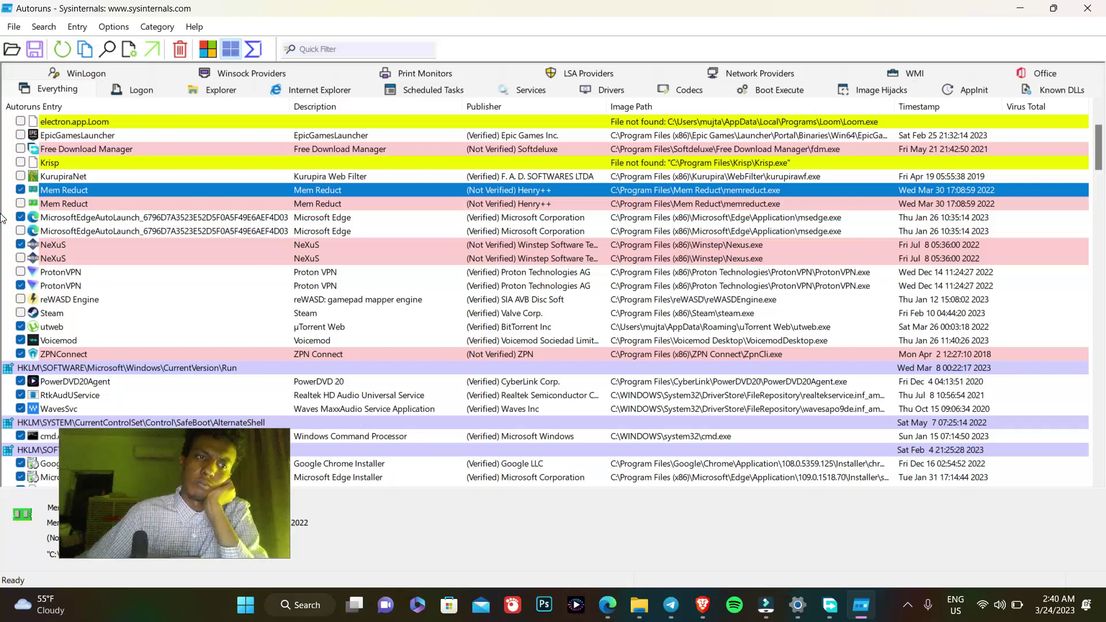
{"action": "left_click", "coordinate": [21, 285]}
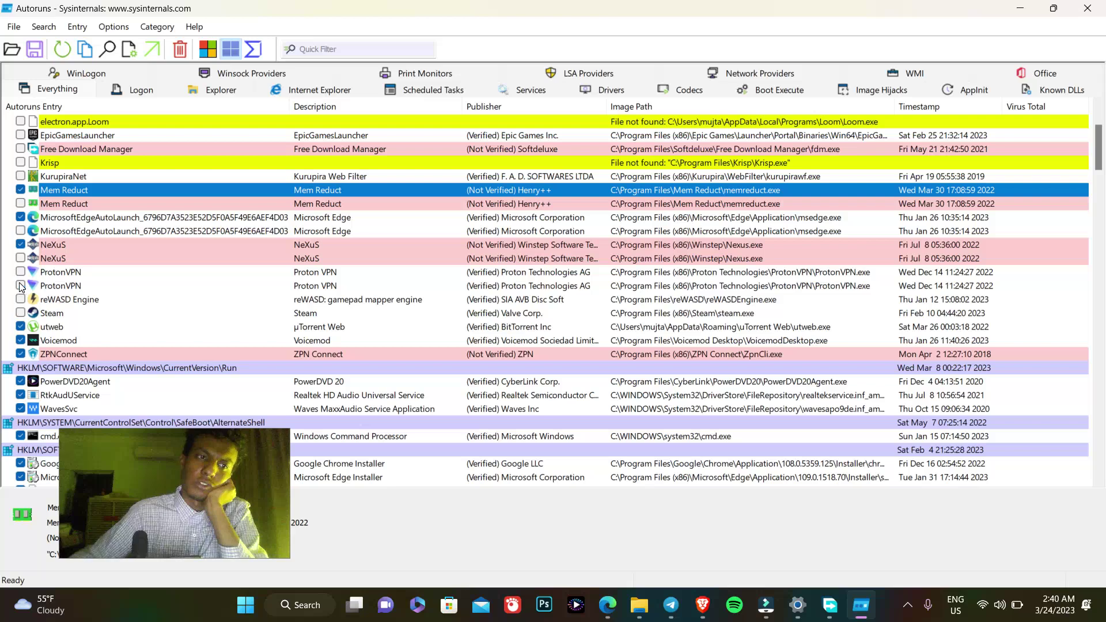
{"action": "left_click", "coordinate": [23, 341]}
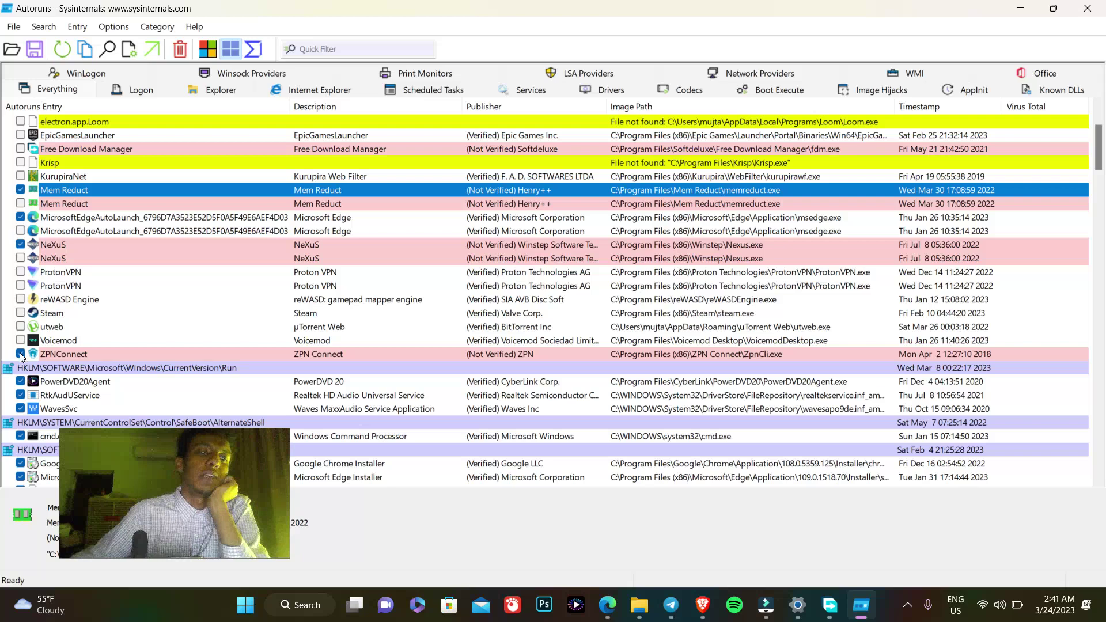
{"action": "left_click", "coordinate": [20, 354]}
{"action": "scroll", "coordinate": [64, 331], "scroll_direction": "down", "scroll_amount": 1}
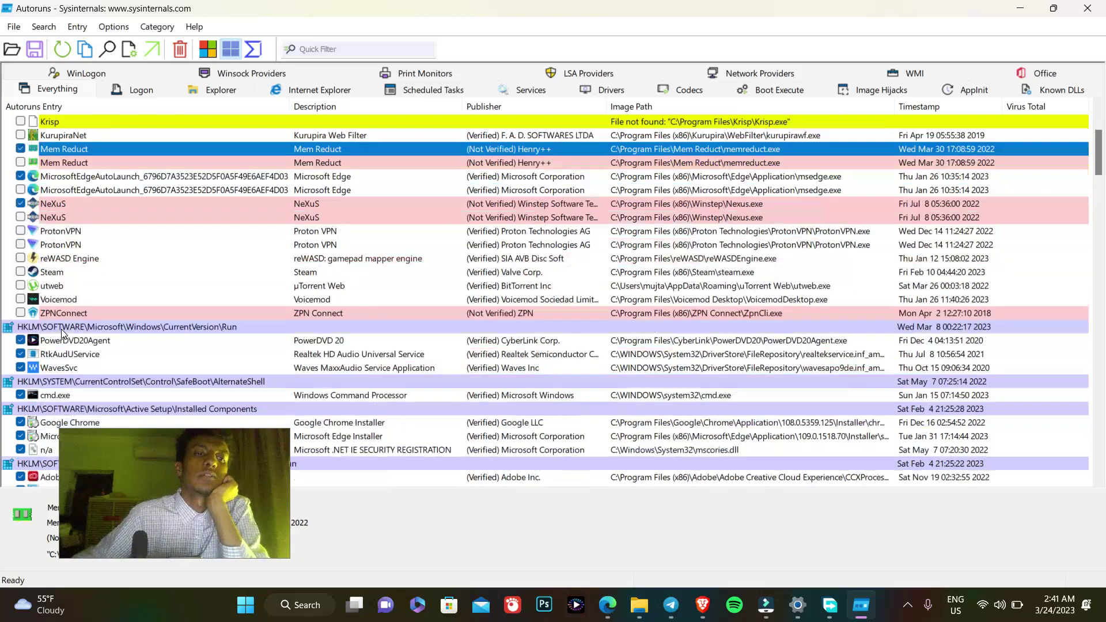
{"action": "scroll", "coordinate": [64, 330], "scroll_direction": "down", "scroll_amount": 1}
{"action": "scroll", "coordinate": [67, 325], "scroll_direction": "down", "scroll_amount": 1}
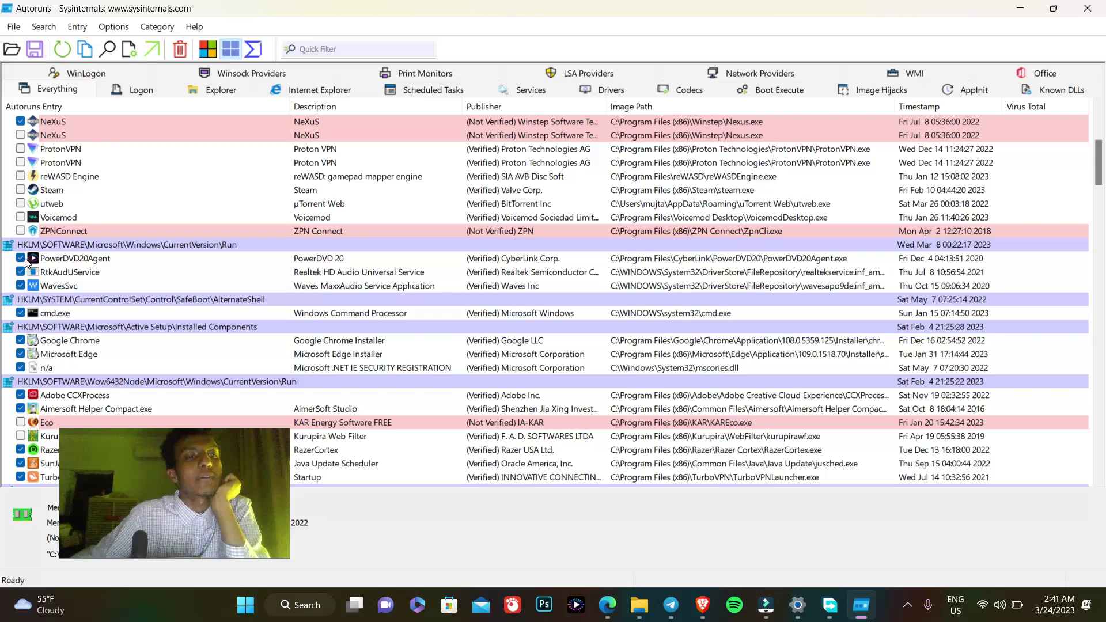
{"action": "scroll", "coordinate": [35, 270], "scroll_direction": "down", "scroll_amount": 1}
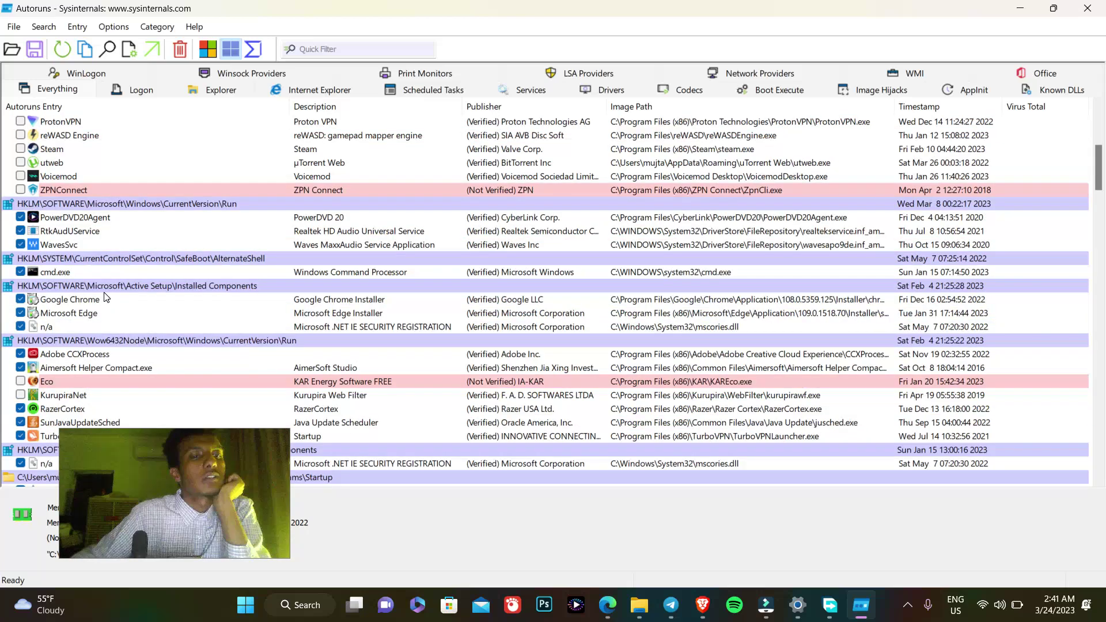
{"action": "scroll", "coordinate": [81, 299], "scroll_direction": "down", "scroll_amount": 1}
{"action": "scroll", "coordinate": [84, 315], "scroll_direction": "down", "scroll_amount": 2}
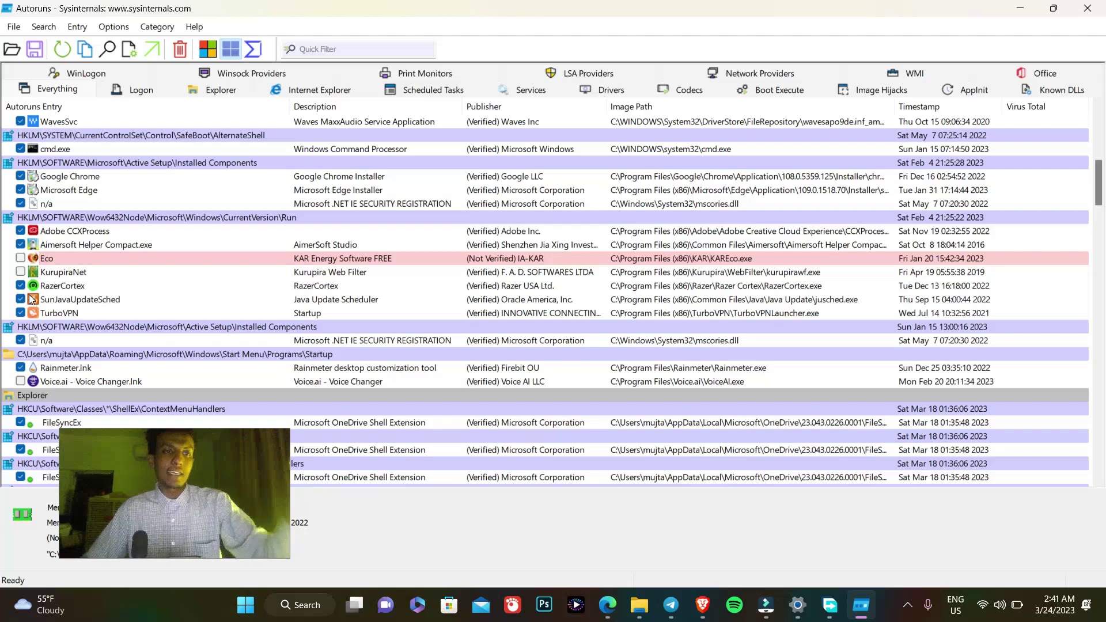
{"action": "scroll", "coordinate": [79, 200], "scroll_direction": "up", "scroll_amount": 1}
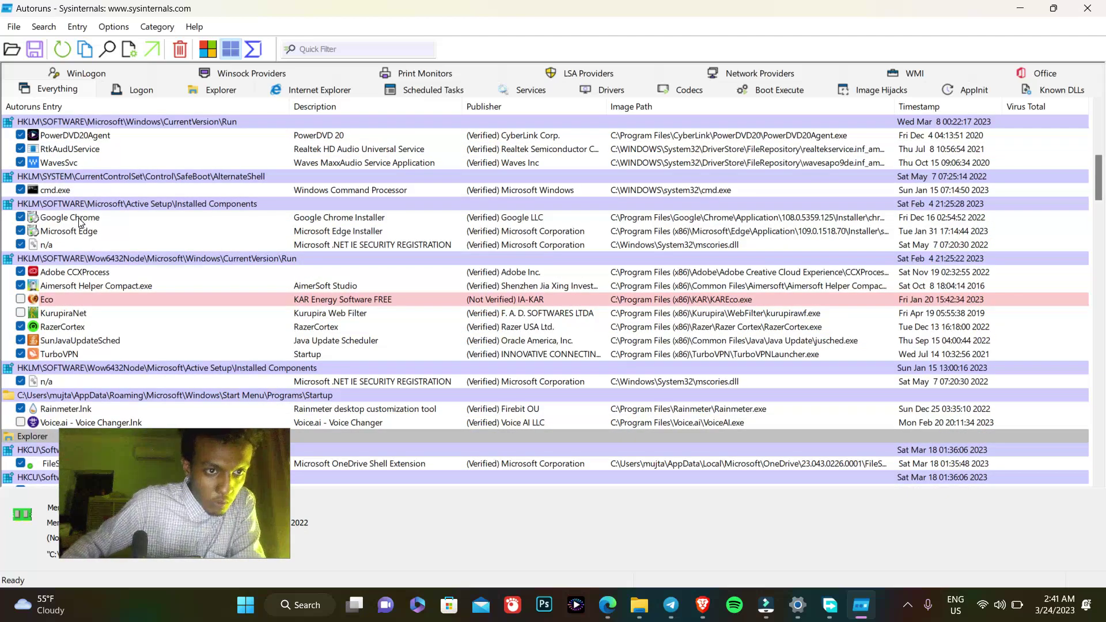
{"action": "scroll", "coordinate": [79, 221], "scroll_direction": "up", "scroll_amount": 2}
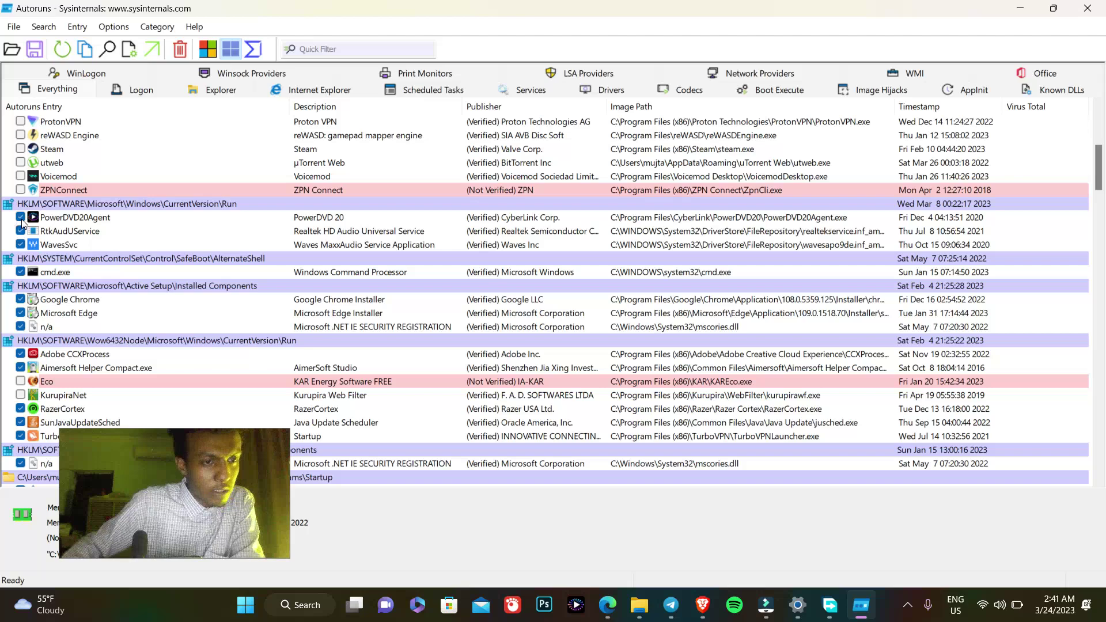
After Access Denied on unchecking PowerDVD20Agent, run Search Online for that entry instead.
{"action": "left_click", "coordinate": [20, 217]}
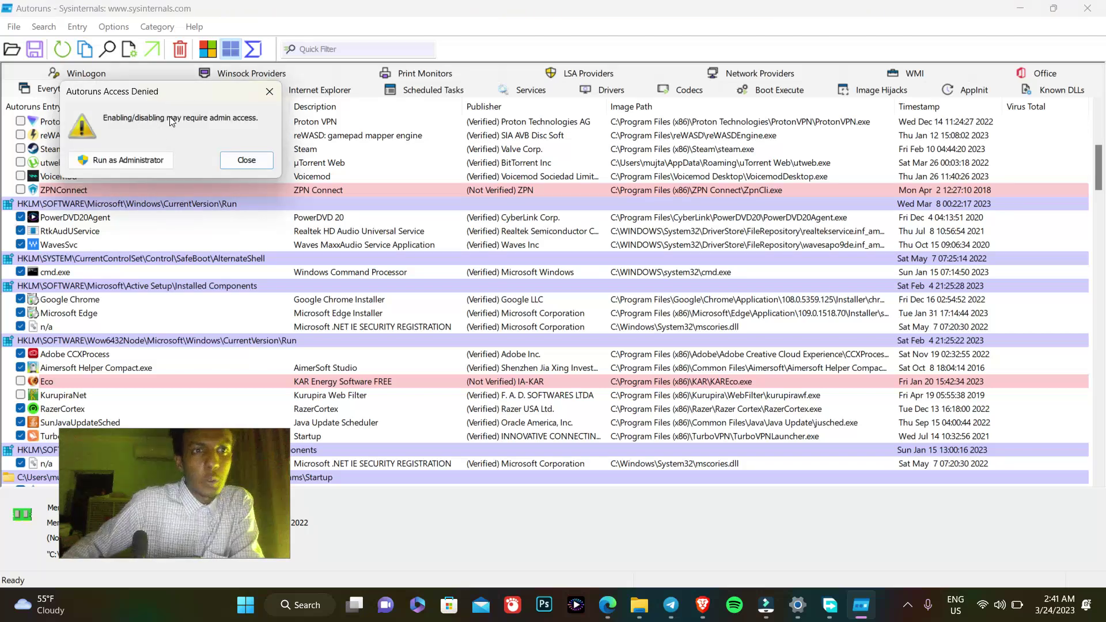
{"action": "left_click", "coordinate": [268, 91]}
{"action": "left_click", "coordinate": [91, 219]}
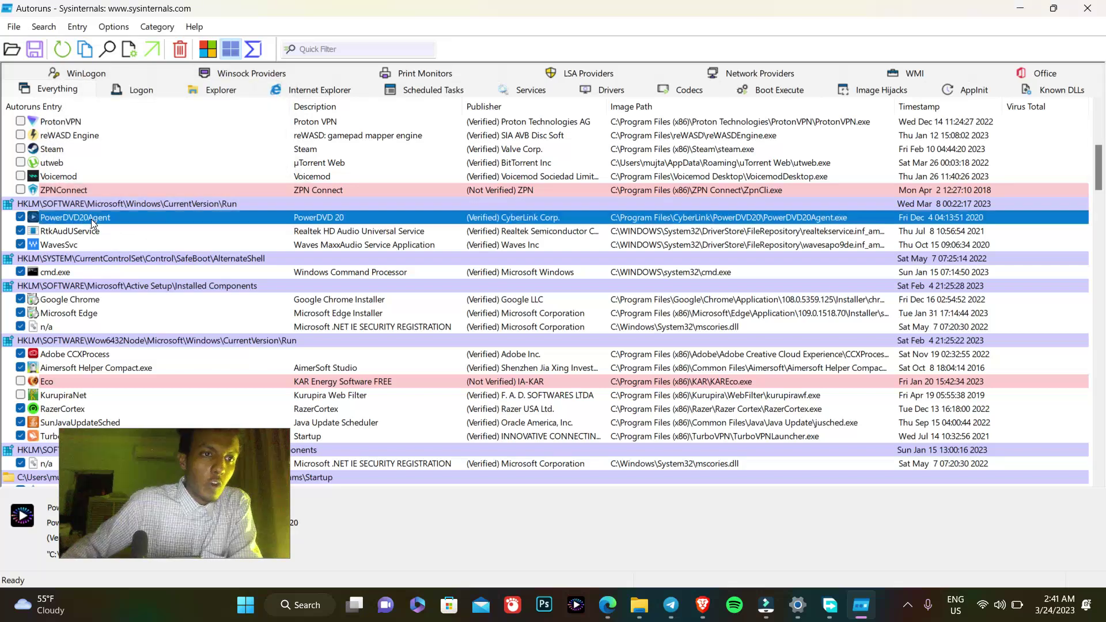
{"action": "right_click", "coordinate": [90, 219]}
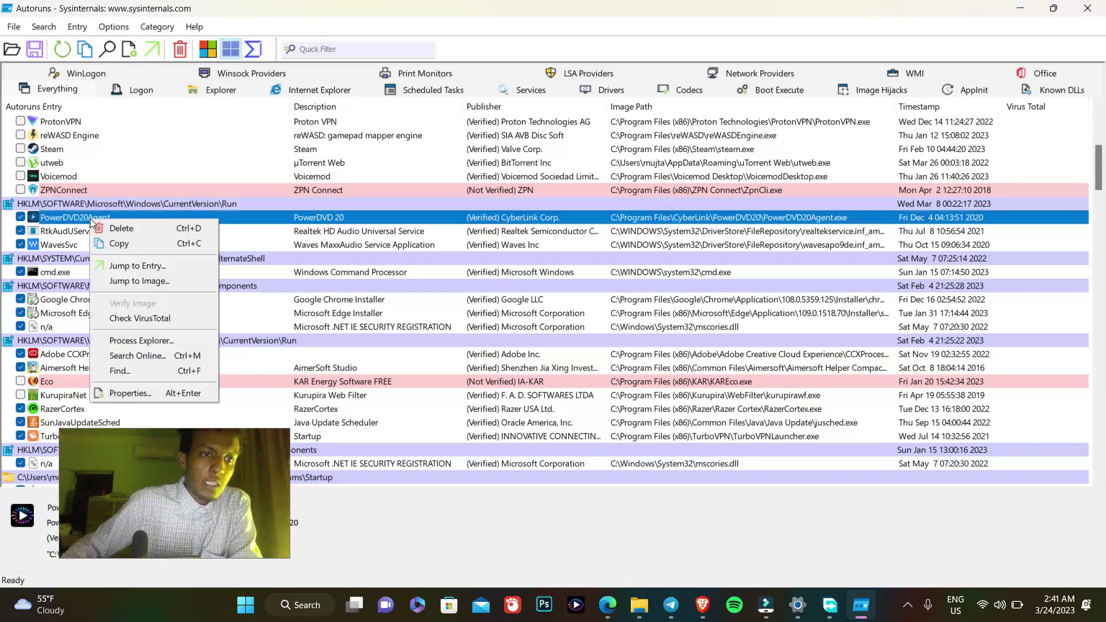
{"action": "left_click", "coordinate": [164, 354]}
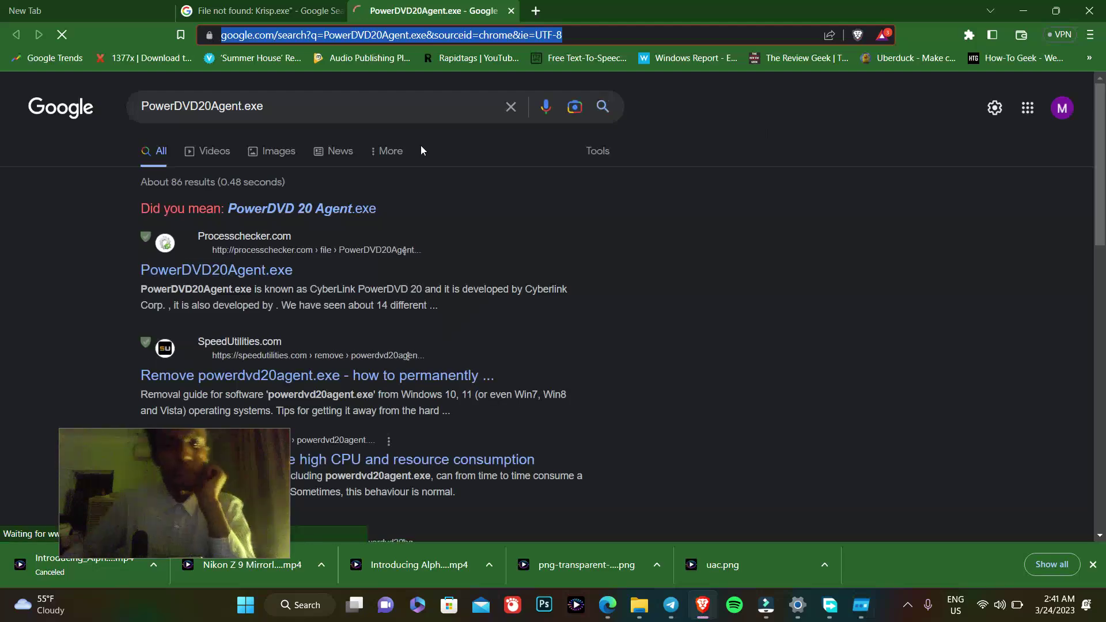
Read the Google results identifying PowerDVD20Agent.exe as CyberLink PowerDVD 20, then minimize the browser.
{"action": "scroll", "coordinate": [280, 212], "scroll_direction": "down", "scroll_amount": 1}
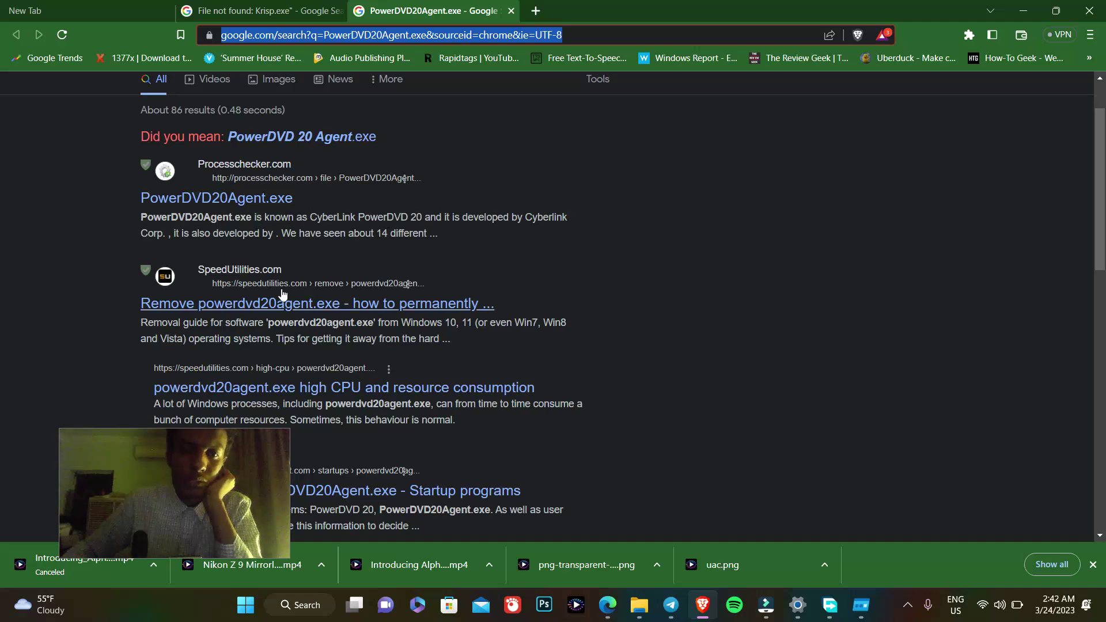
{"action": "scroll", "coordinate": [346, 316], "scroll_direction": "down", "scroll_amount": 1}
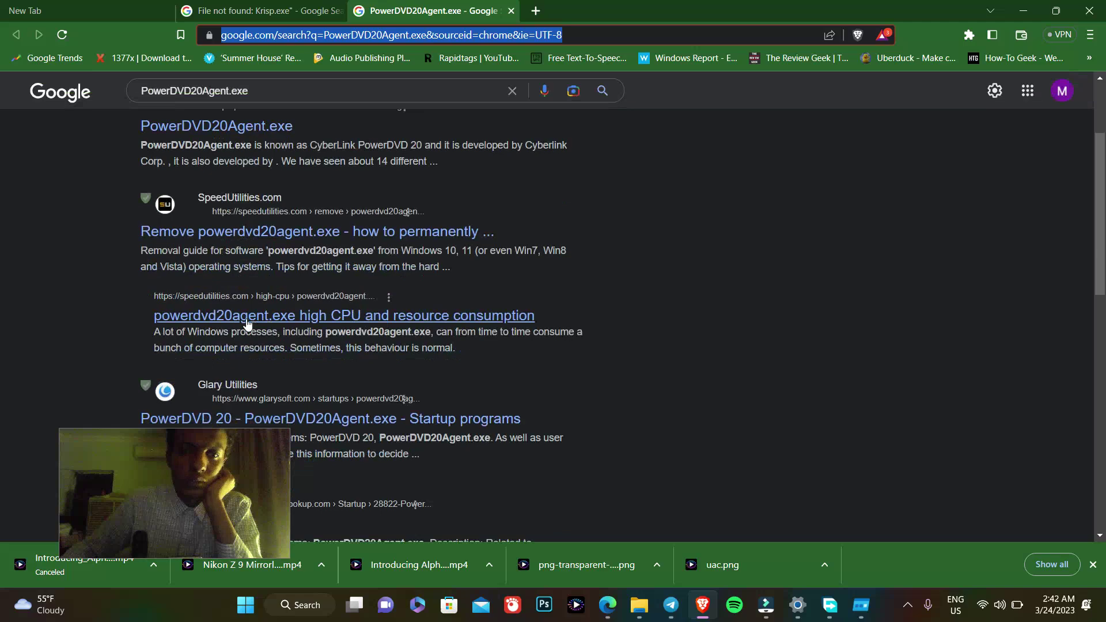
{"action": "scroll", "coordinate": [248, 321], "scroll_direction": "down", "scroll_amount": 1}
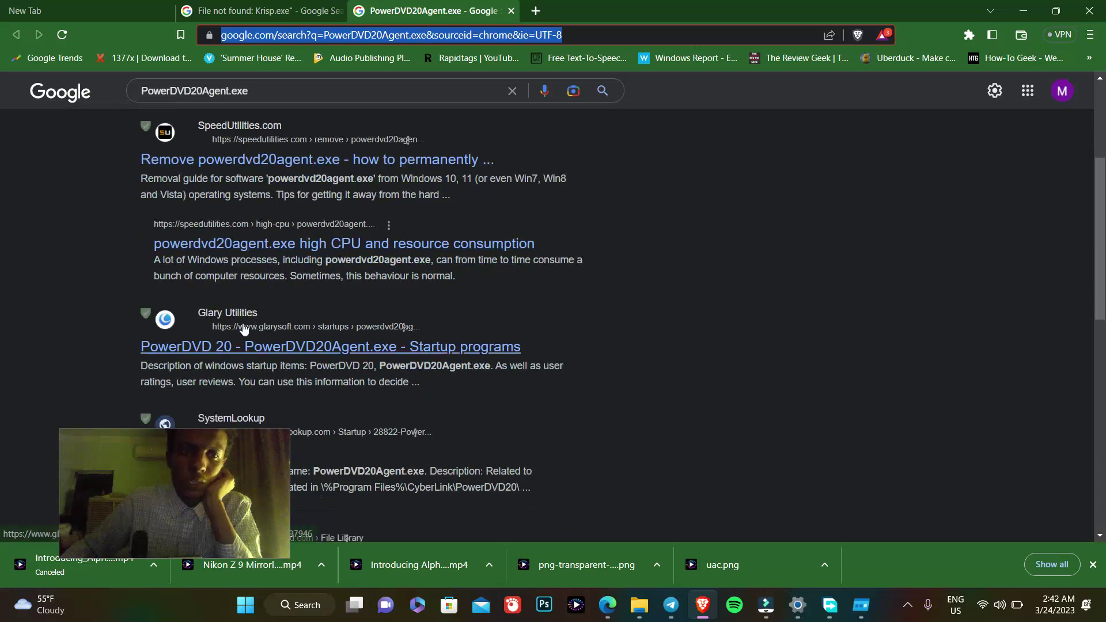
{"action": "scroll", "coordinate": [245, 361], "scroll_direction": "down", "scroll_amount": 2}
{"action": "scroll", "coordinate": [276, 361], "scroll_direction": "down", "scroll_amount": 3}
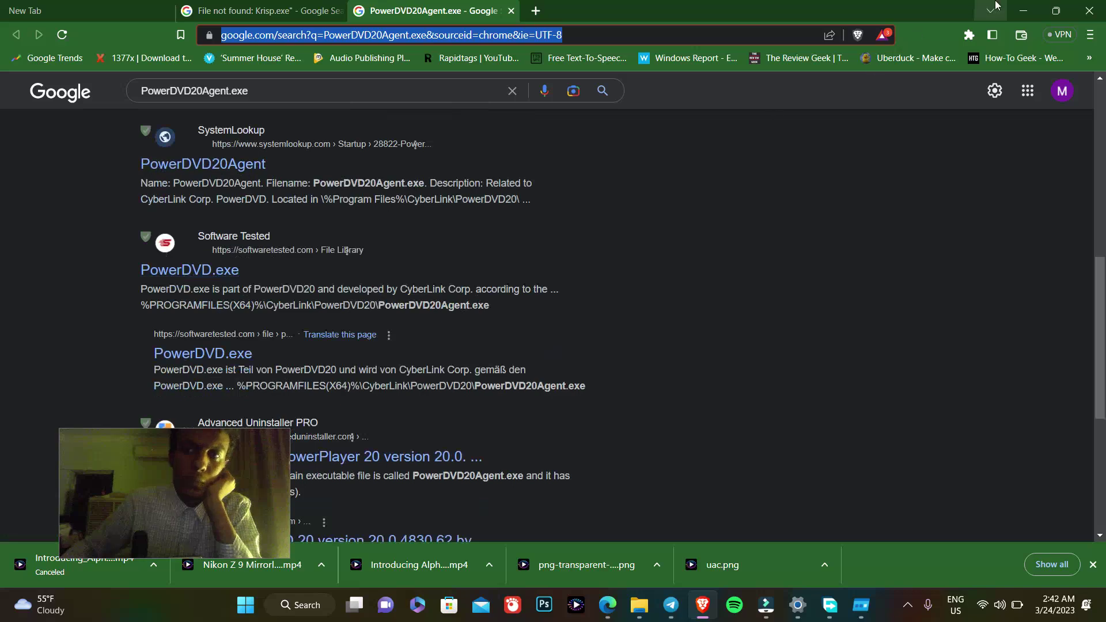
{"action": "left_click", "coordinate": [1024, 19]}
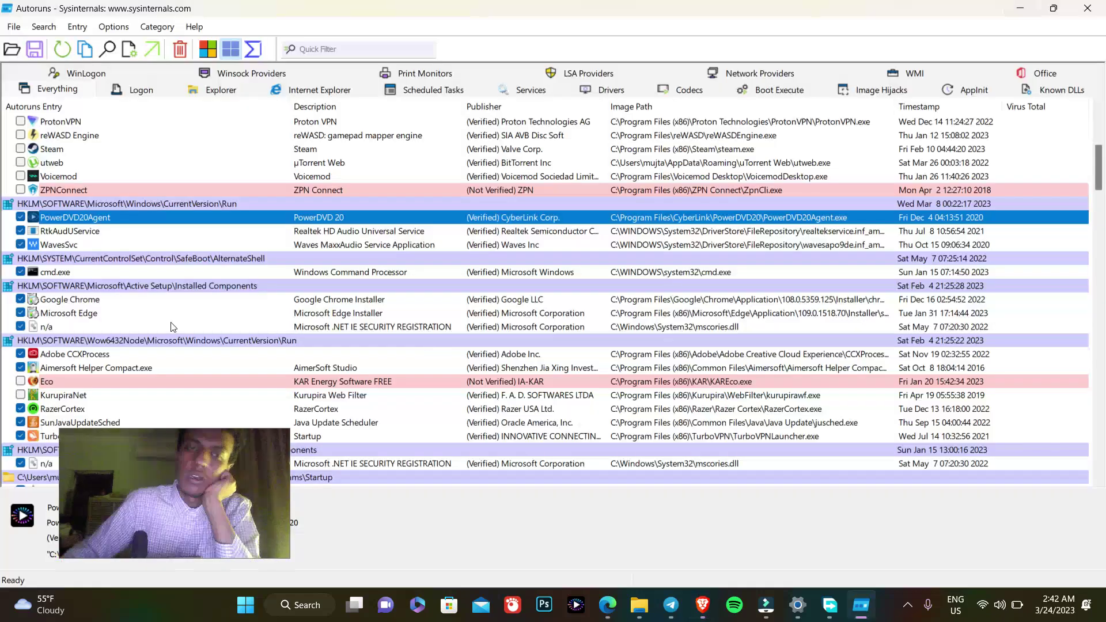
Retry disabling PowerDVD20Agent and choose Run as Administrator in the Access Denied dialog.
{"action": "left_click", "coordinate": [21, 217]}
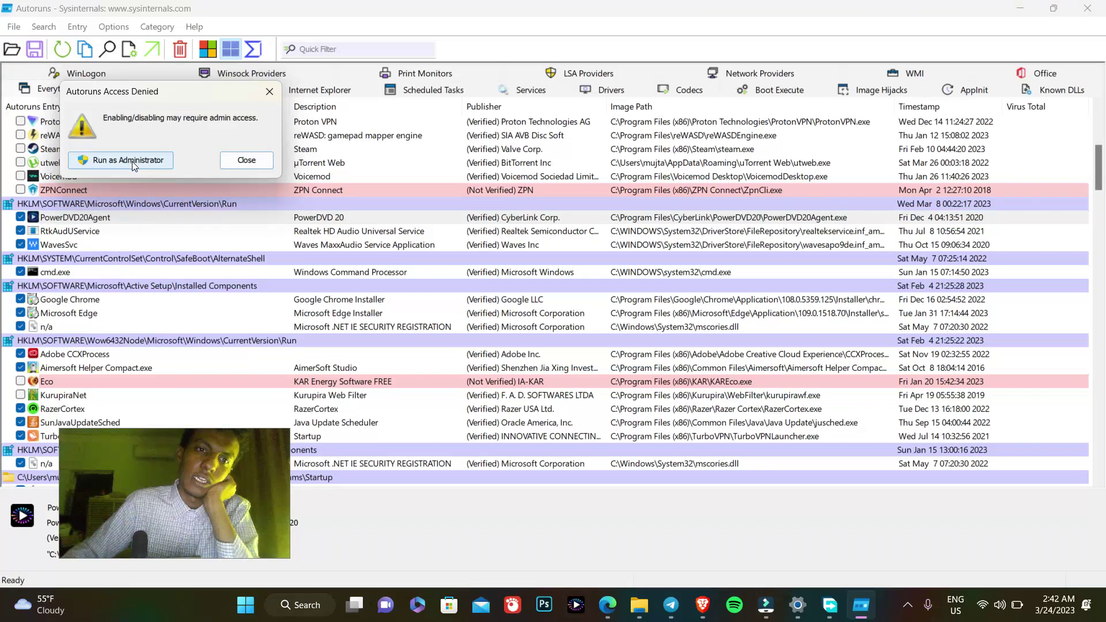
{"action": "left_click", "coordinate": [132, 162]}
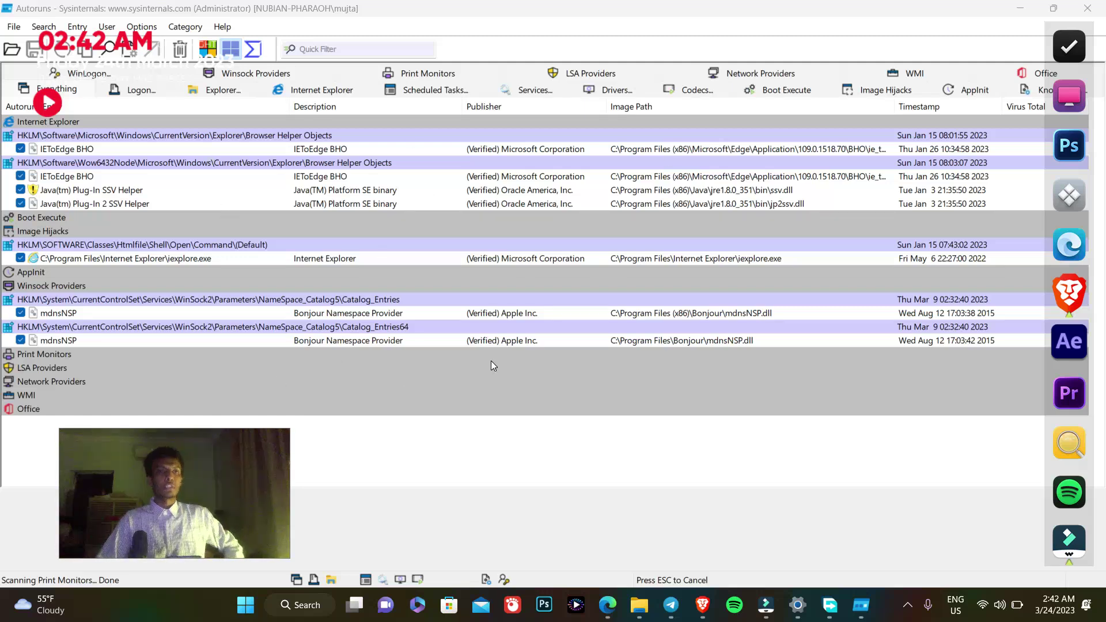
Check the File menu and scroll the administrator window back to the HKCU Run logon entries.
{"action": "left_click", "coordinate": [14, 27]}
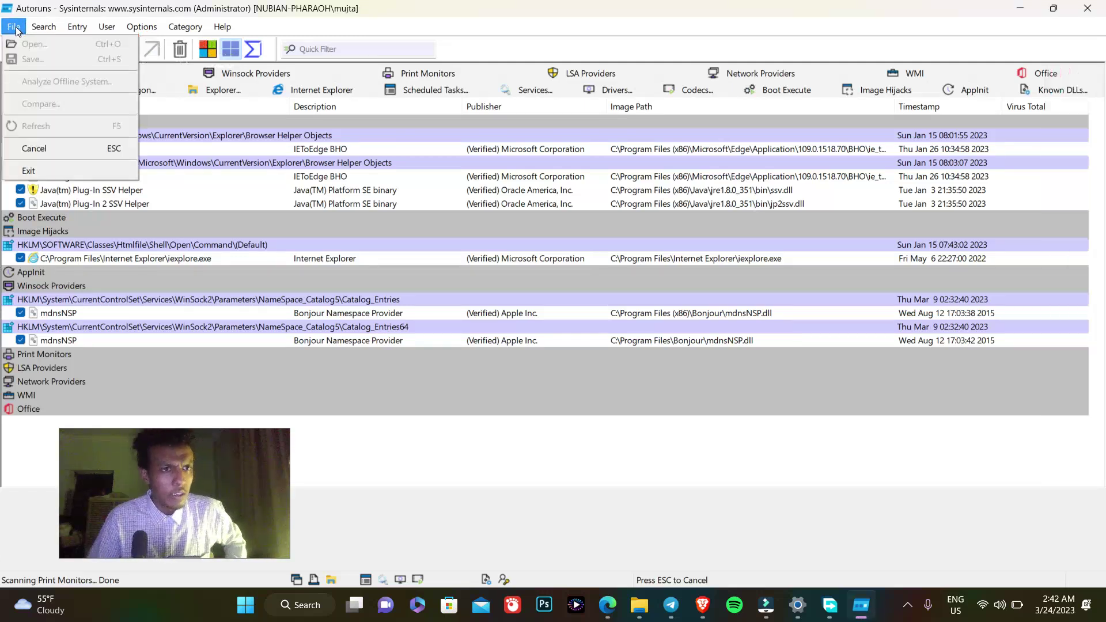
{"action": "left_click", "coordinate": [15, 31]}
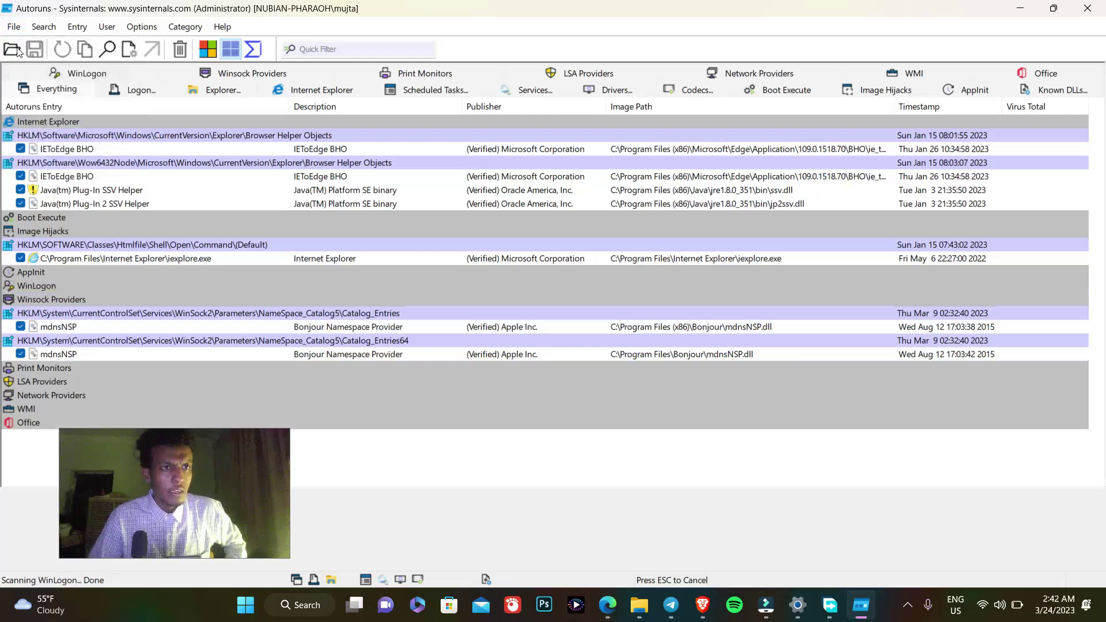
{"action": "scroll", "coordinate": [222, 230], "scroll_direction": "up", "scroll_amount": 2}
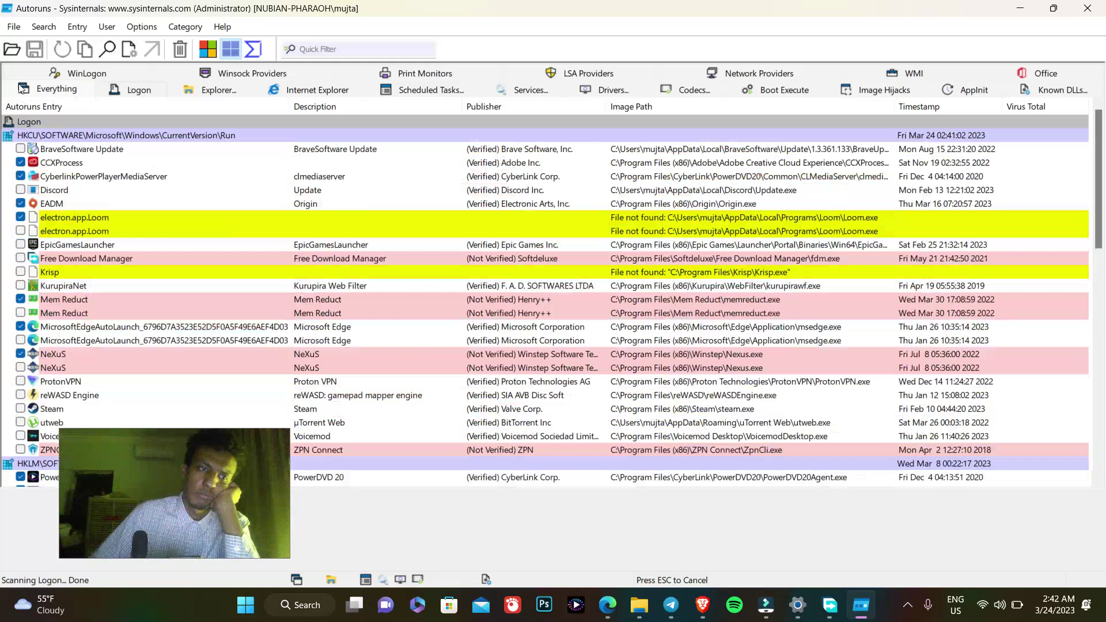
{"action": "left_click", "coordinate": [10, 28]}
{"action": "left_click", "coordinate": [9, 30]}
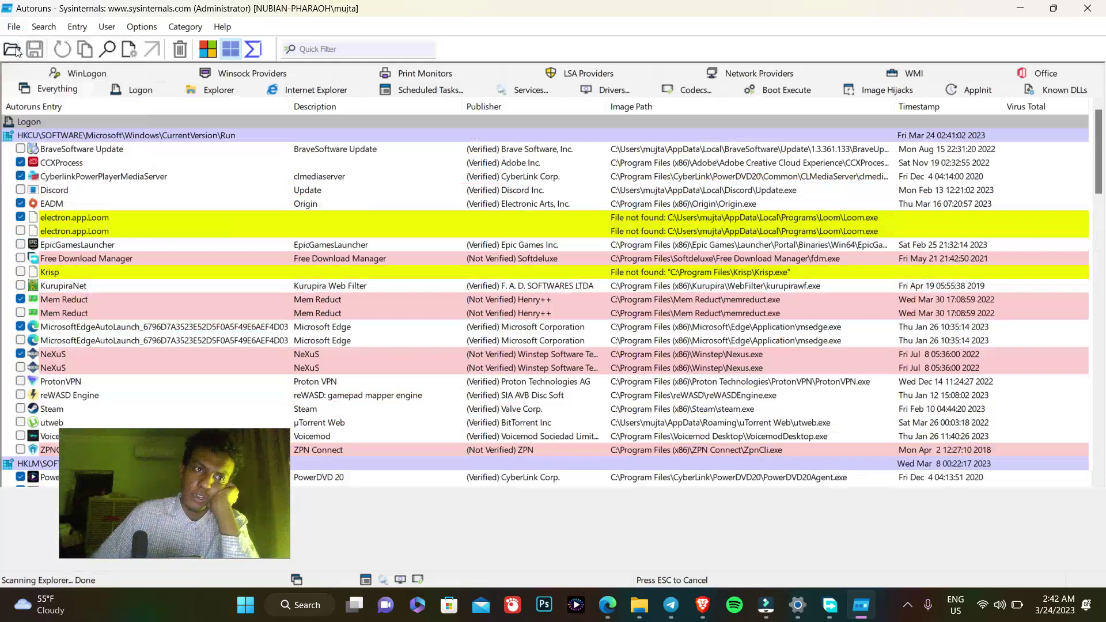
{"action": "scroll", "coordinate": [188, 210], "scroll_direction": "down", "scroll_amount": 1}
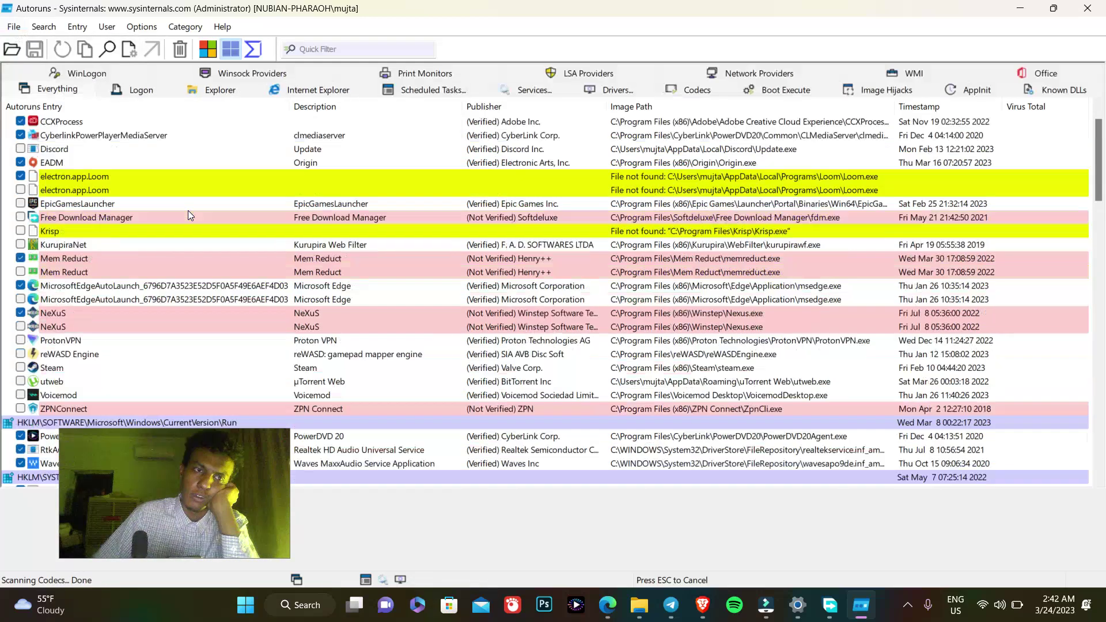
{"action": "scroll", "coordinate": [188, 210], "scroll_direction": "up", "scroll_amount": 1}
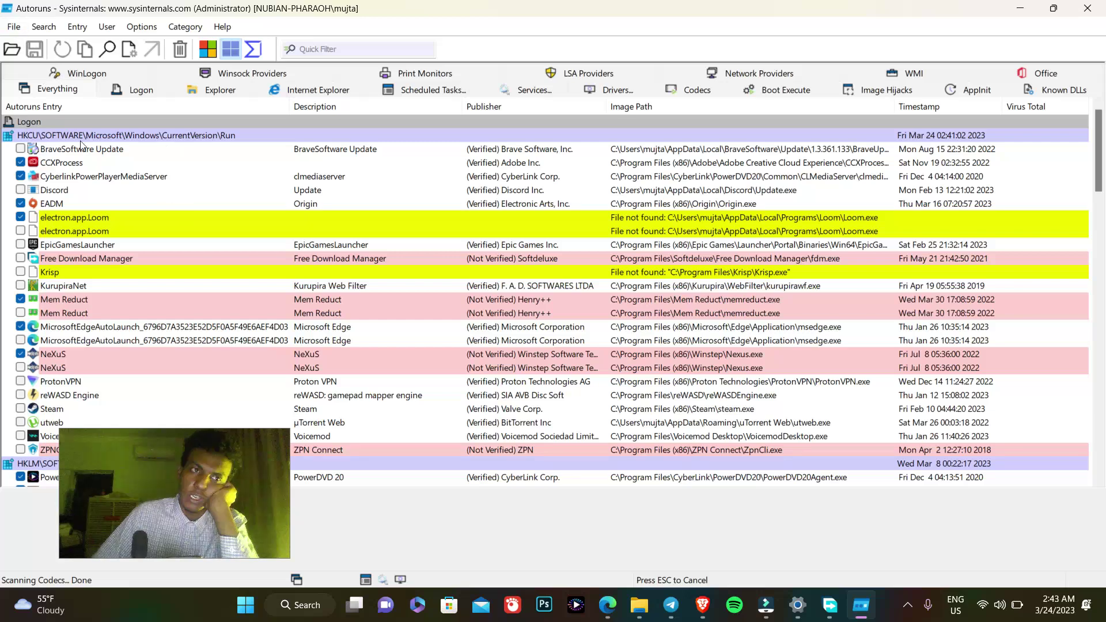
{"action": "left_click", "coordinate": [15, 27]}
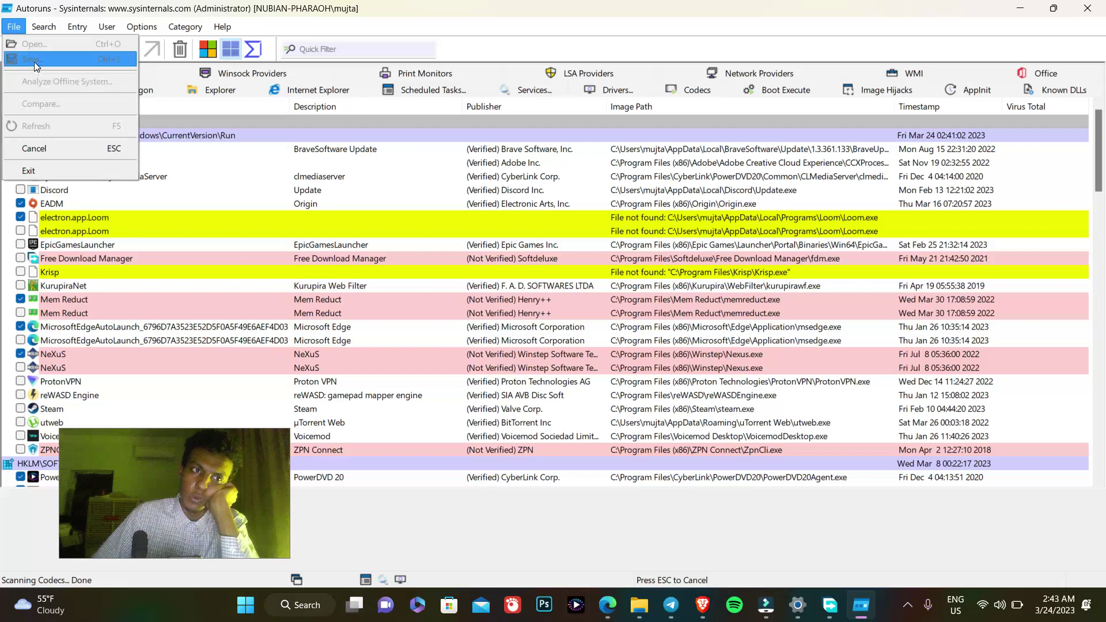
{"action": "left_click", "coordinate": [142, 27]}
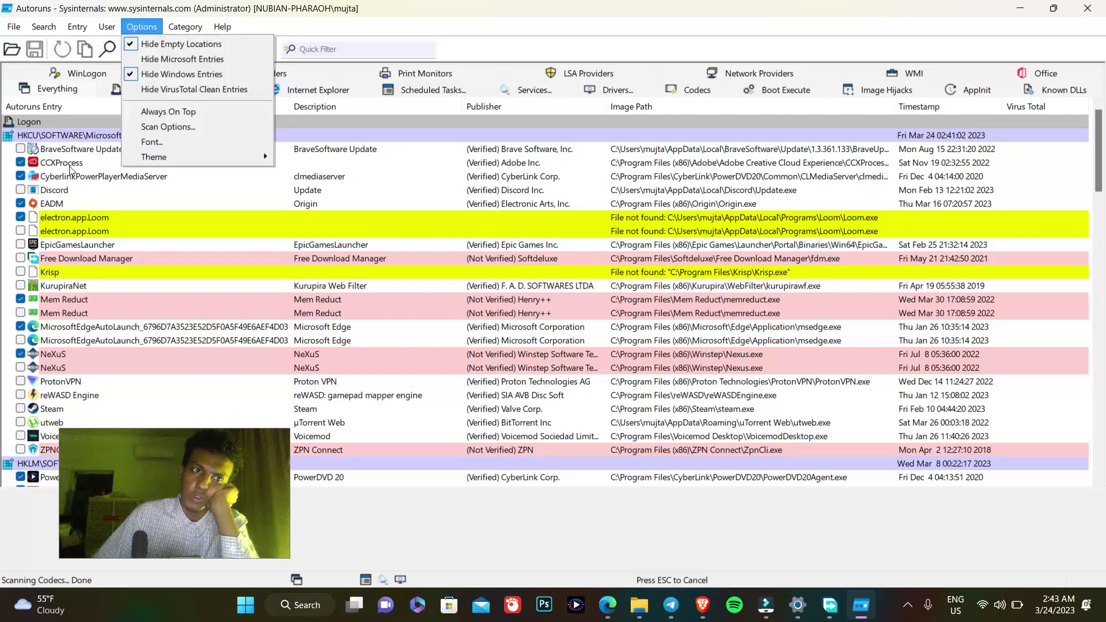
{"action": "left_click", "coordinate": [70, 166]}
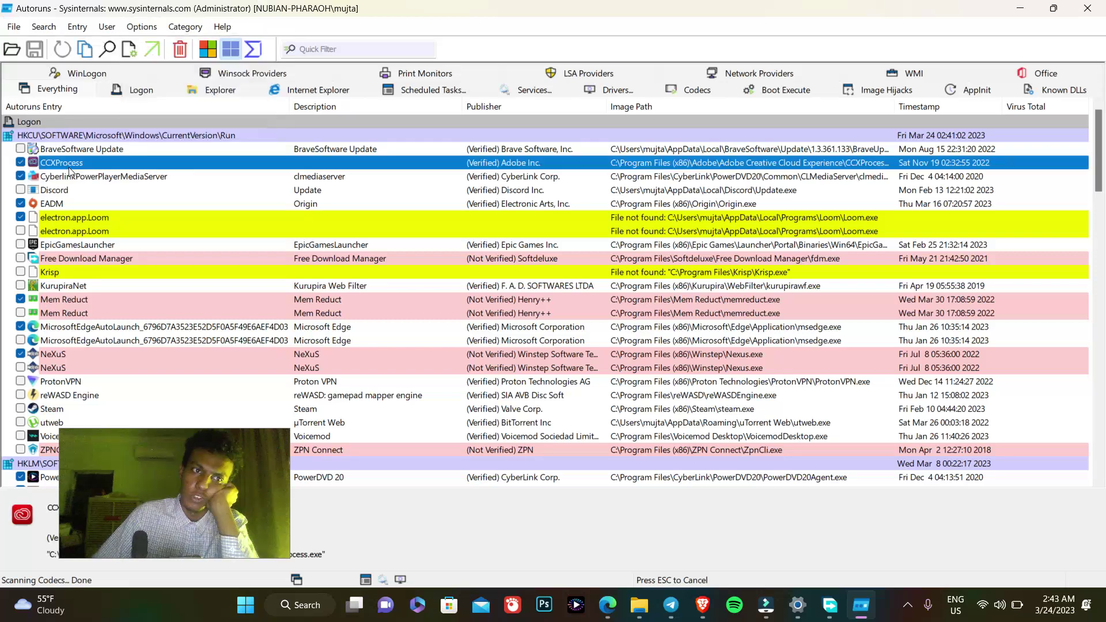
{"action": "left_click", "coordinate": [21, 32]}
{"action": "left_click", "coordinate": [20, 32]}
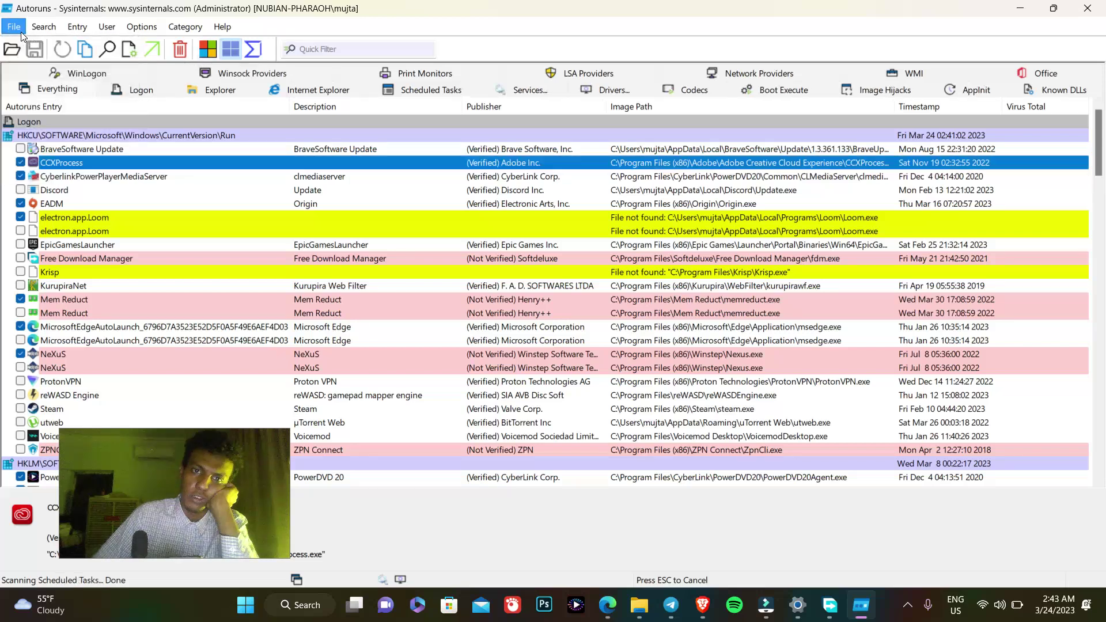
{"action": "key", "text": "Up"}
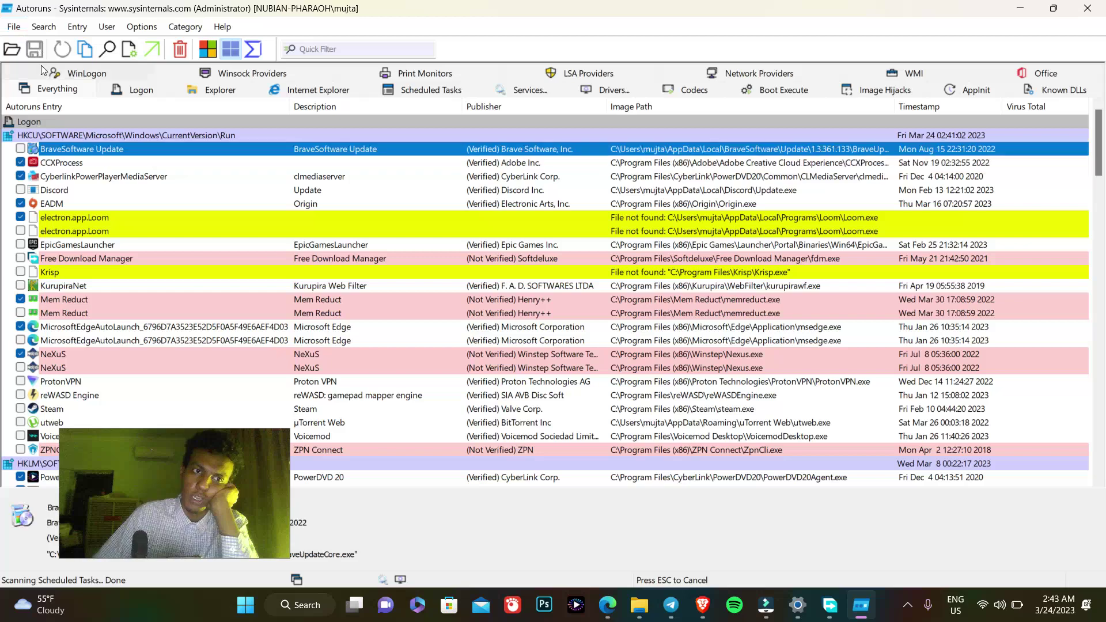
{"action": "left_click", "coordinate": [18, 27]}
{"action": "left_click", "coordinate": [20, 26]}
{"action": "left_click", "coordinate": [44, 27]}
{"action": "mouse_move", "coordinate": [77, 28]}
{"action": "mouse_move", "coordinate": [13, 26]}
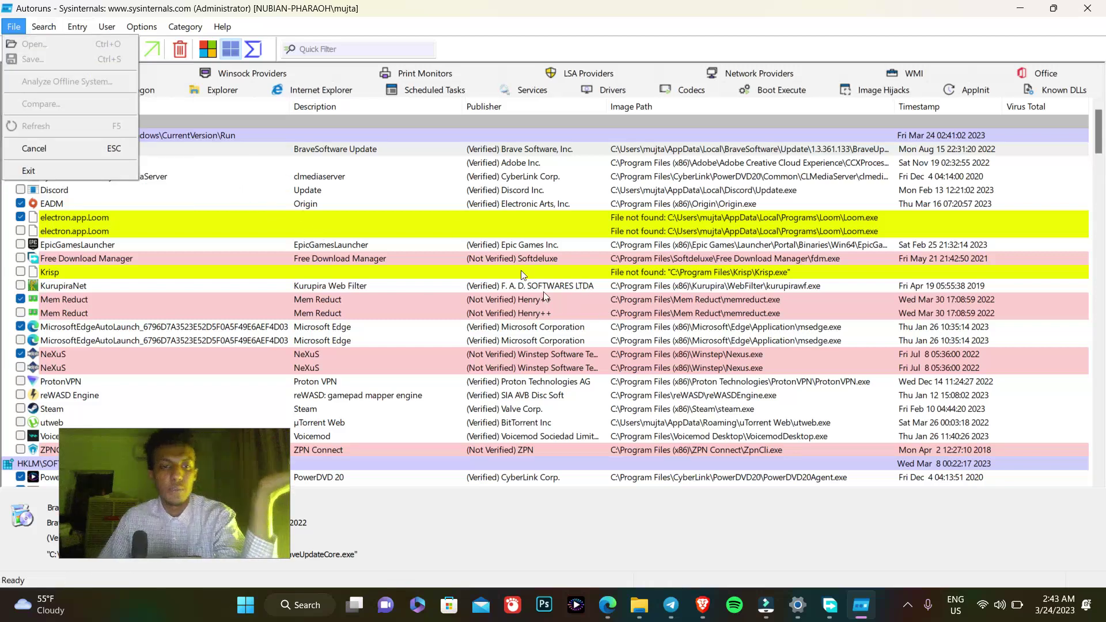
{"action": "left_click", "coordinate": [396, 233]}
{"action": "left_click", "coordinate": [396, 232]}
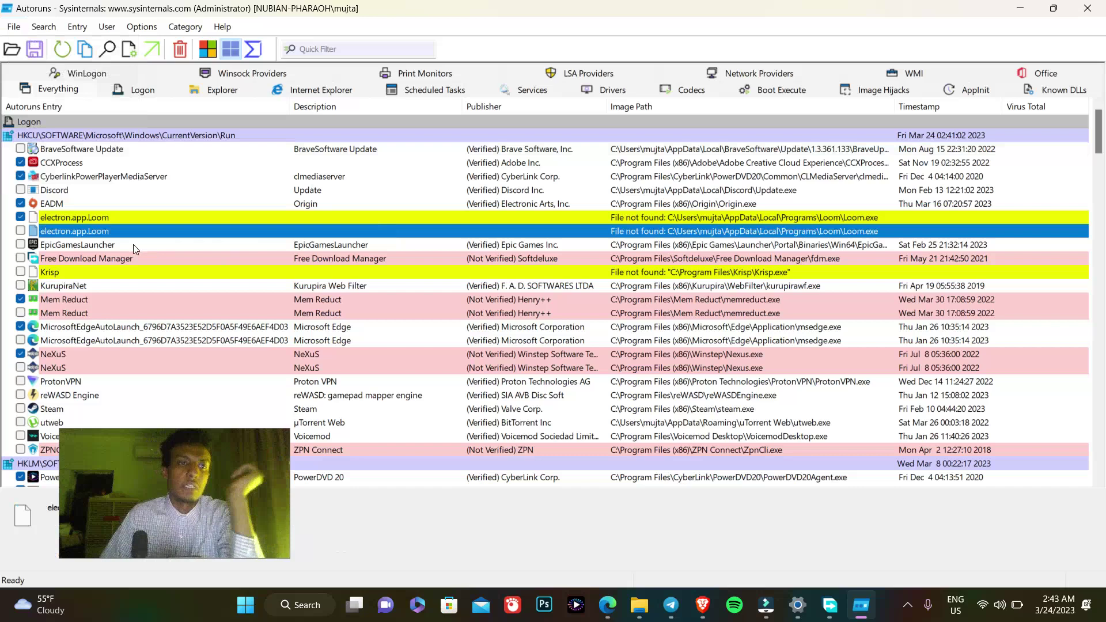